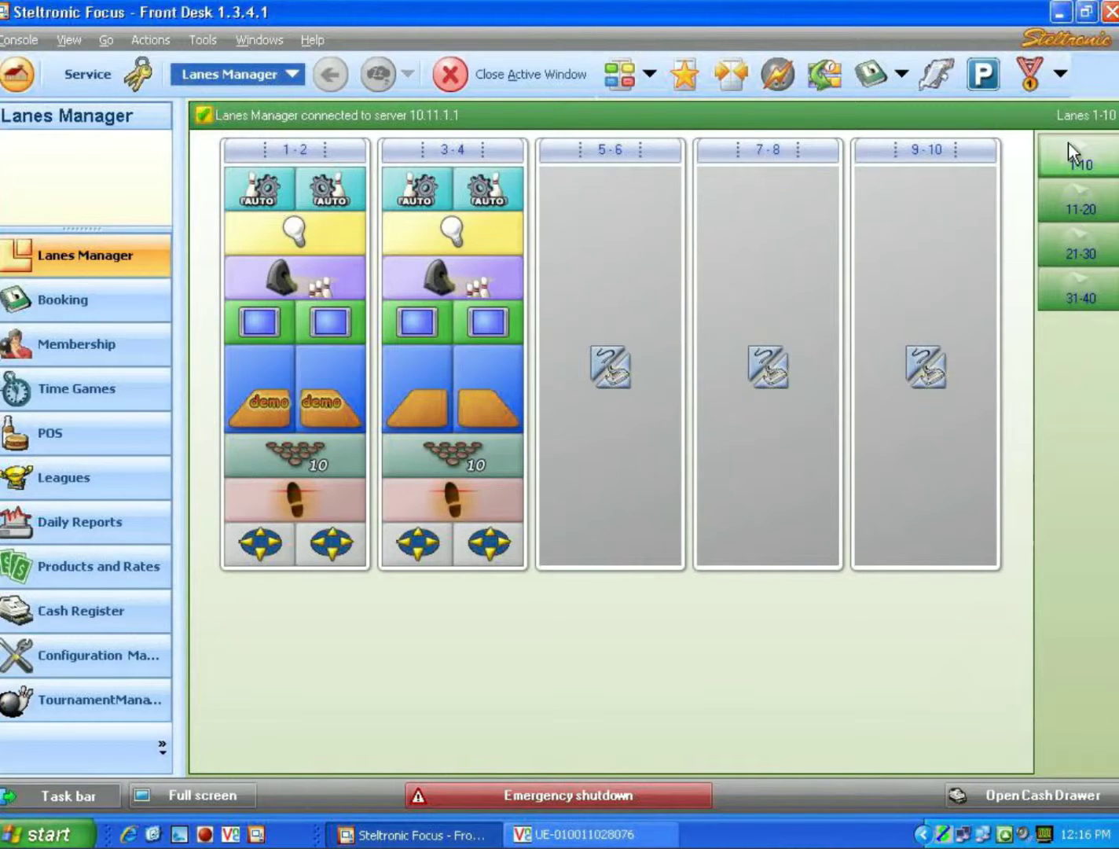
# Minimize the Steltronic Focus - Front Desk window to show the Windows desktop.
pyautogui.click(1060, 11)
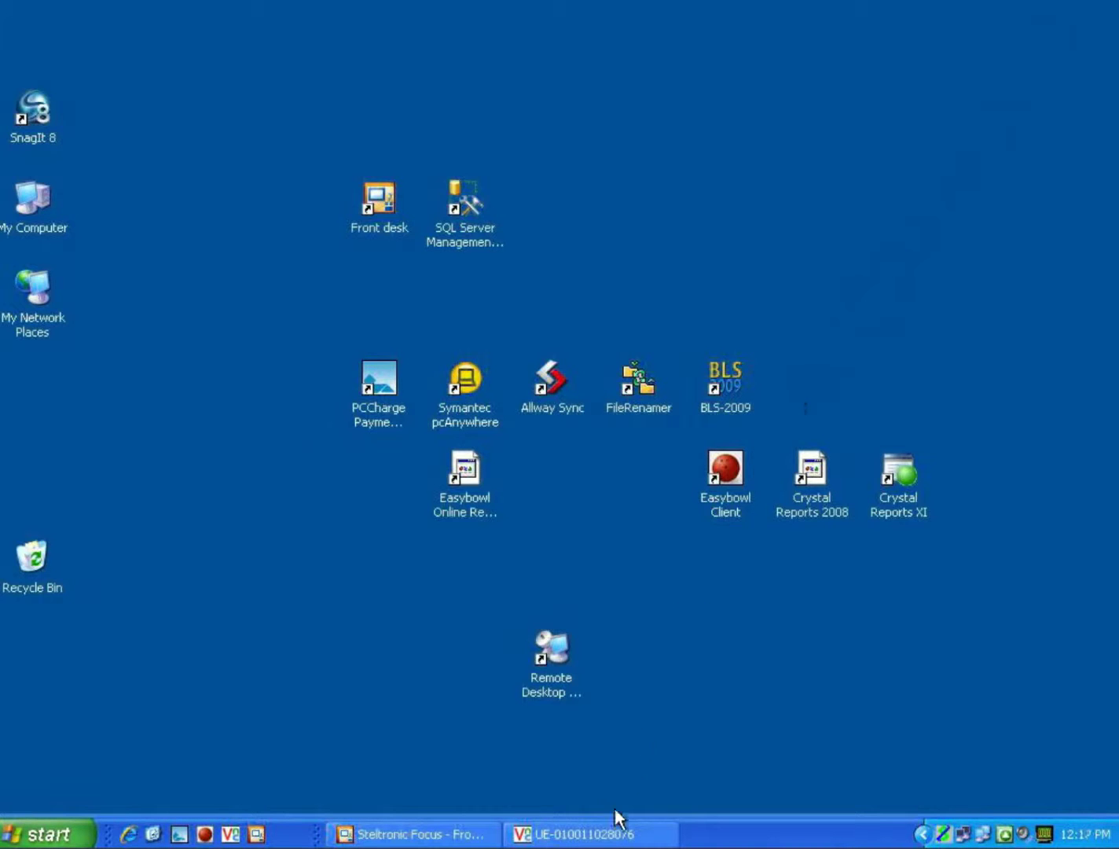
pyautogui.click(607, 837)
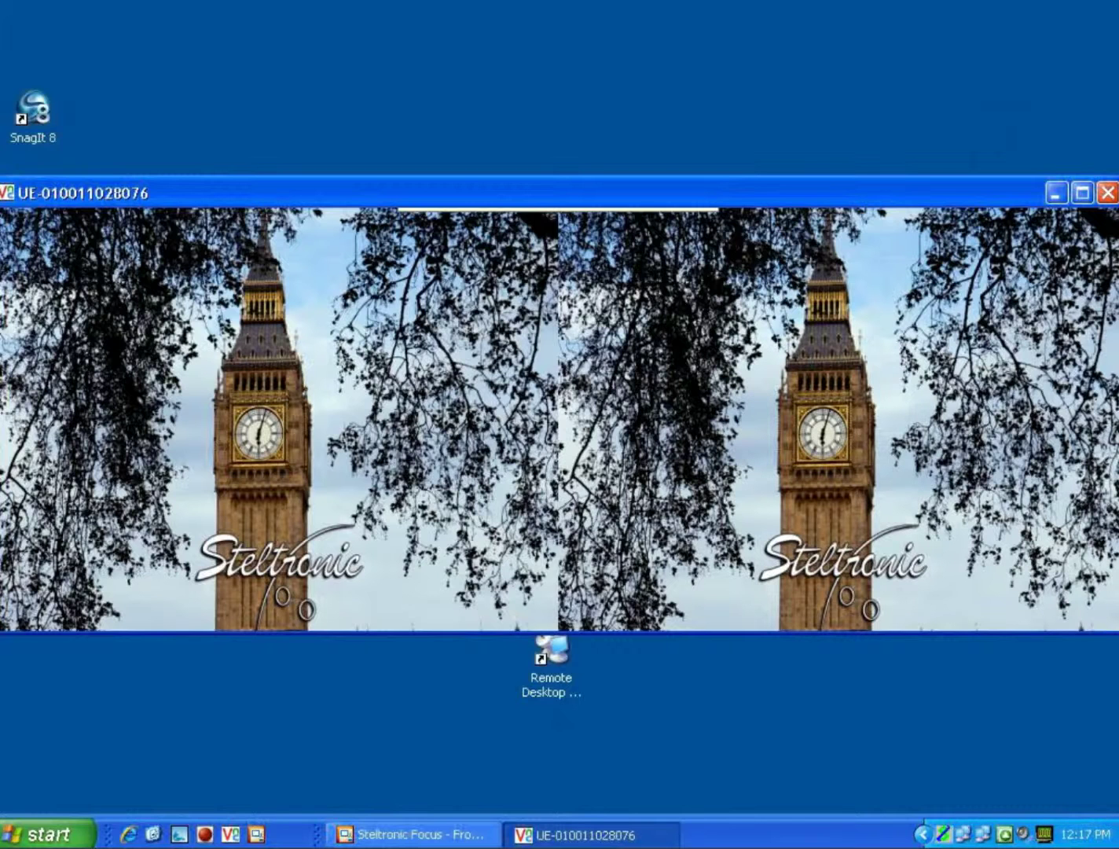
pyautogui.click(1054, 194)
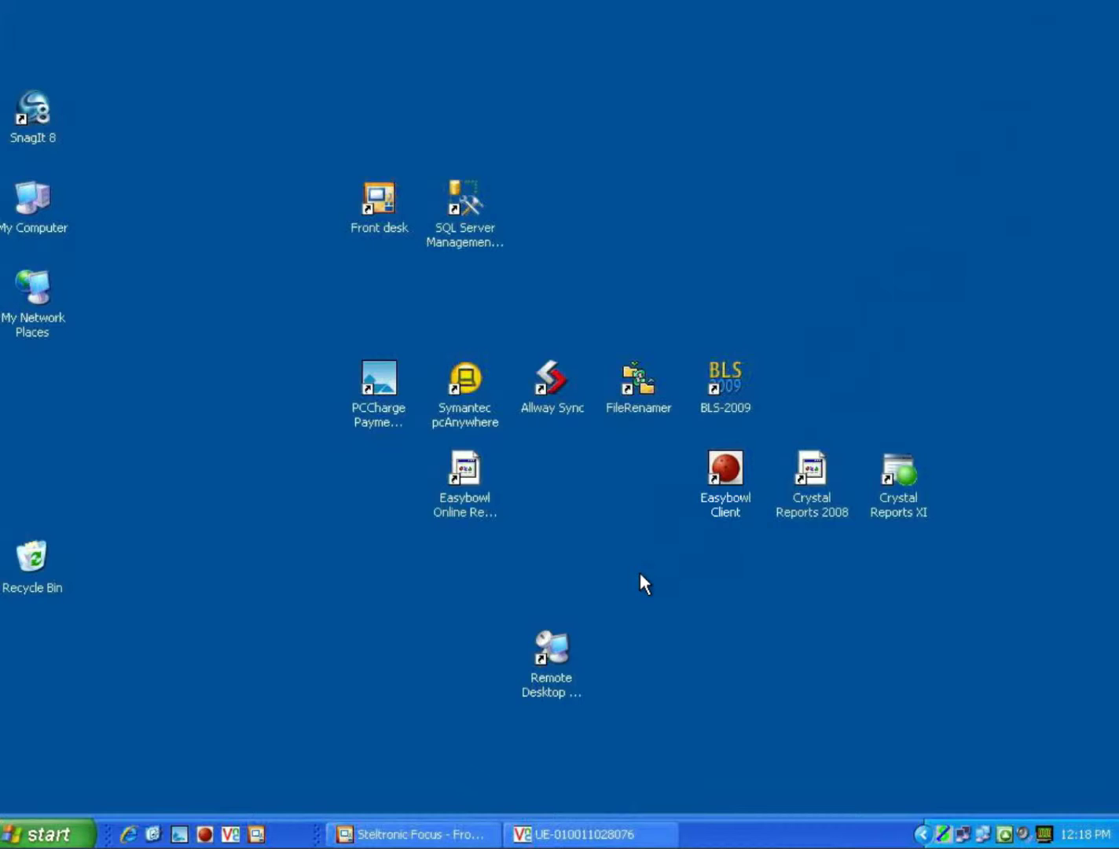
# Browse in Windows Explorer to C:\Program Files\Steltronic\Vision\Media\Bkg.
pyautogui.rightClick(54, 839)
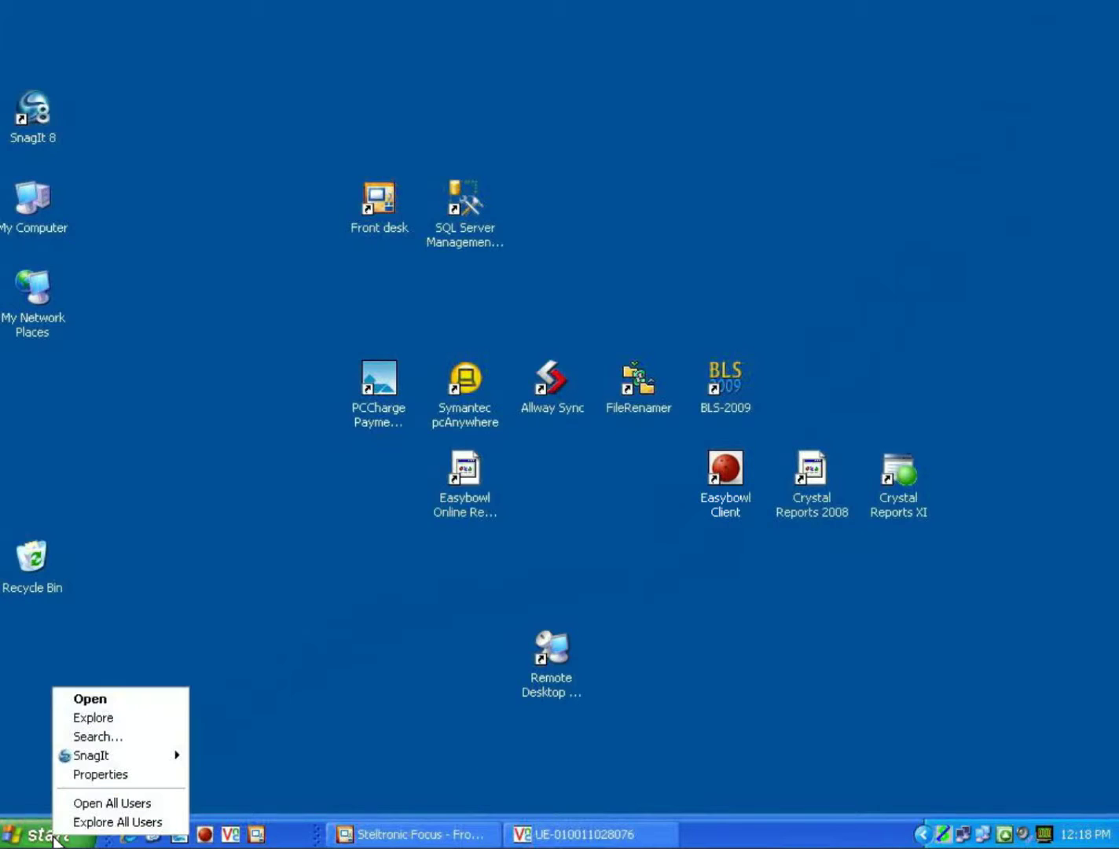
pyautogui.click(105, 822)
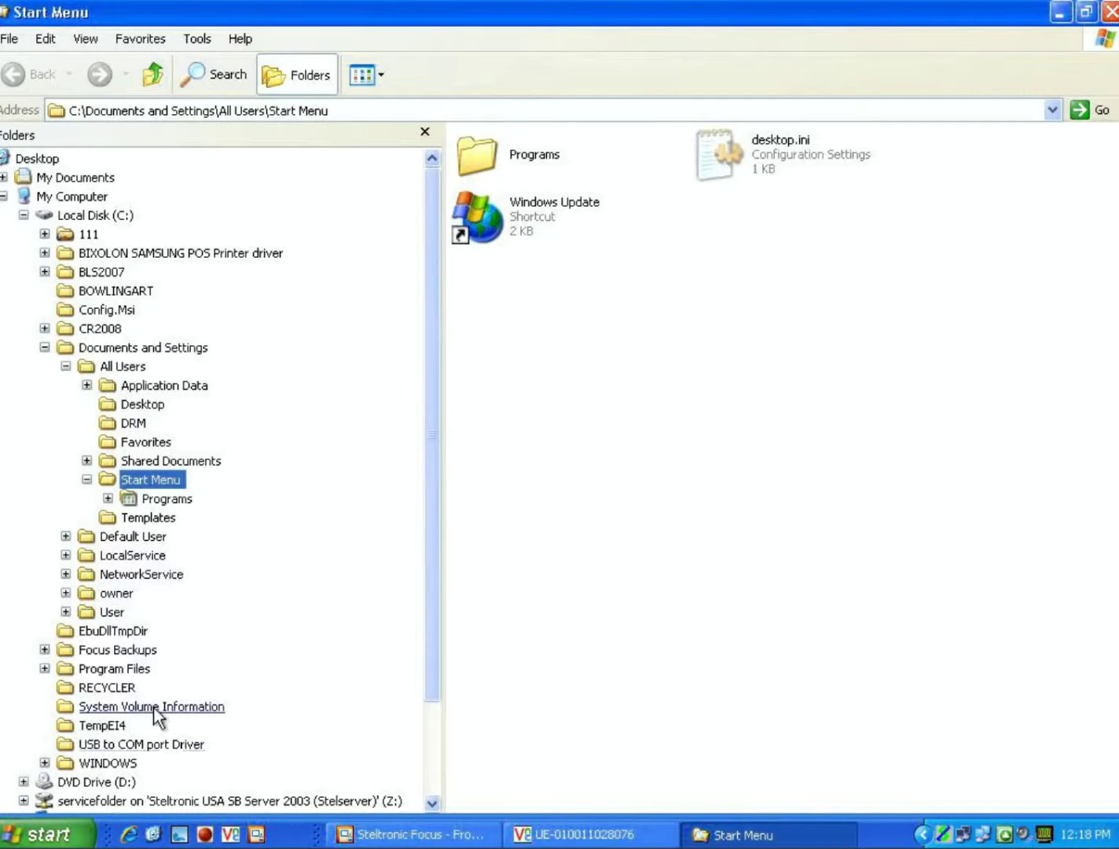
pyautogui.click(45, 667)
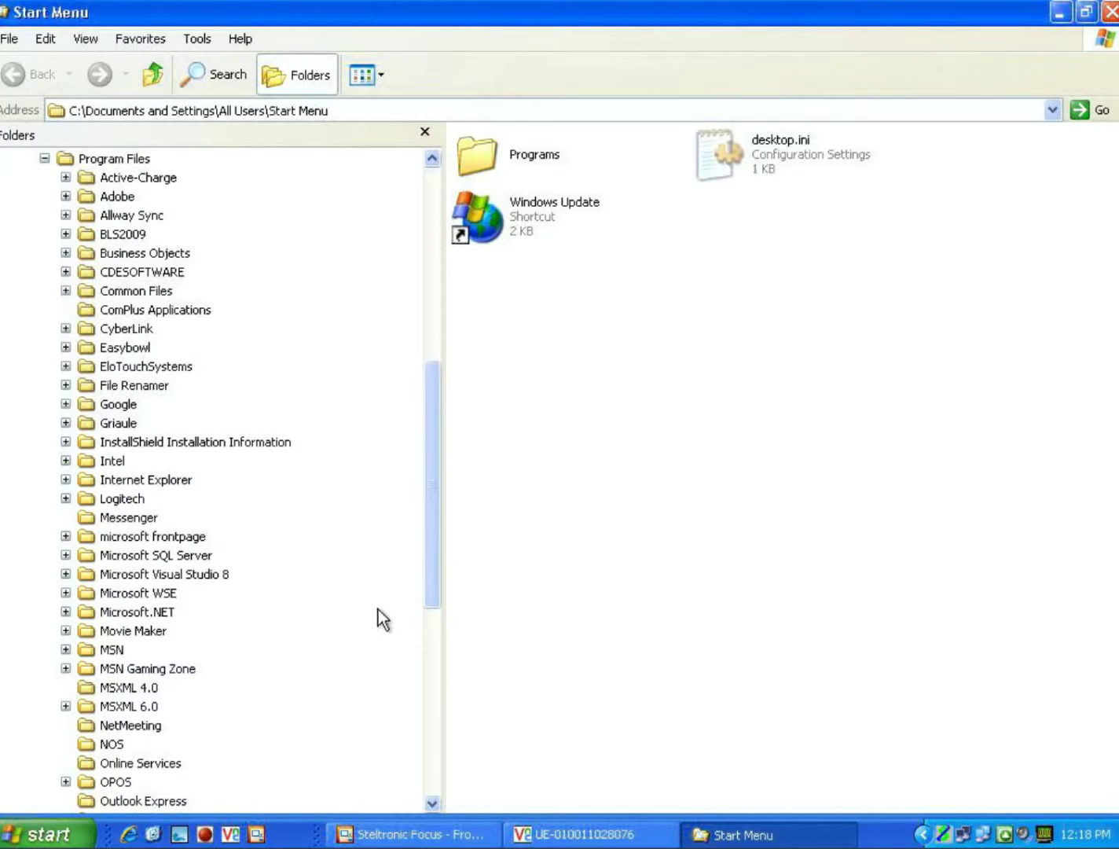
pyautogui.moveTo(427, 569); pyautogui.dragTo(432, 686)
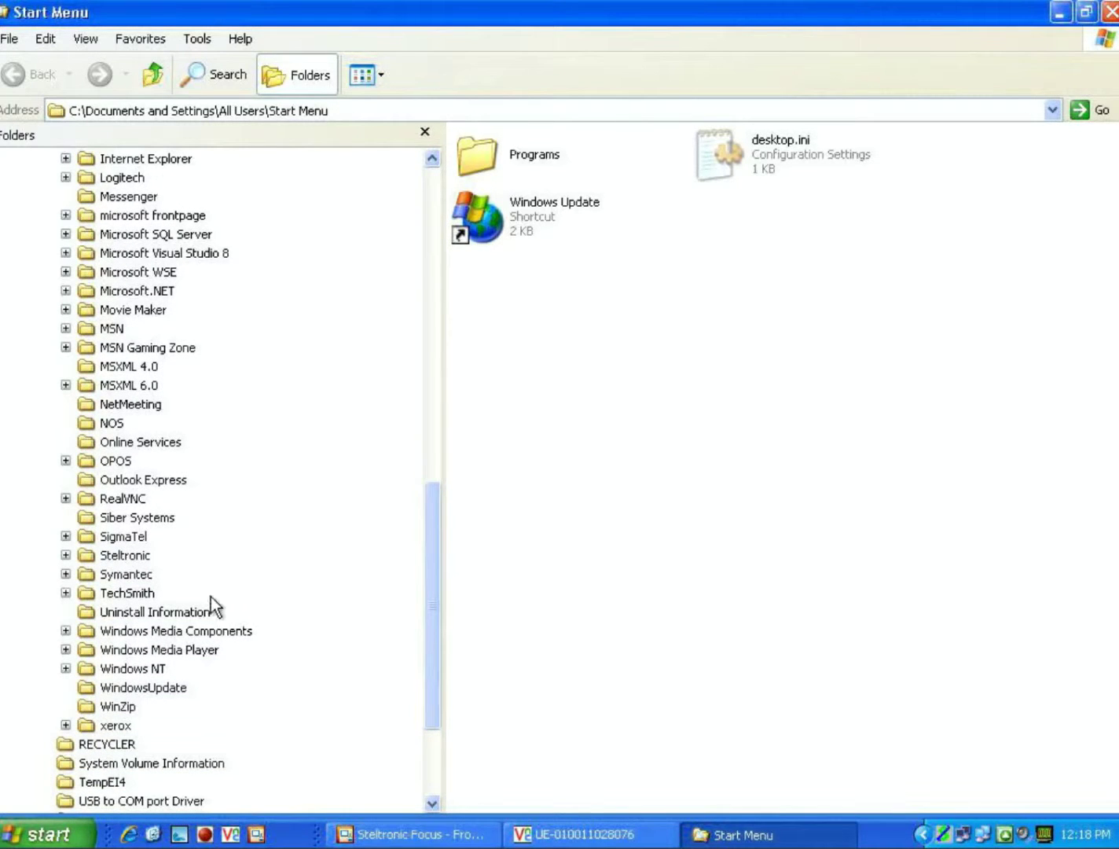
pyautogui.click(122, 551)
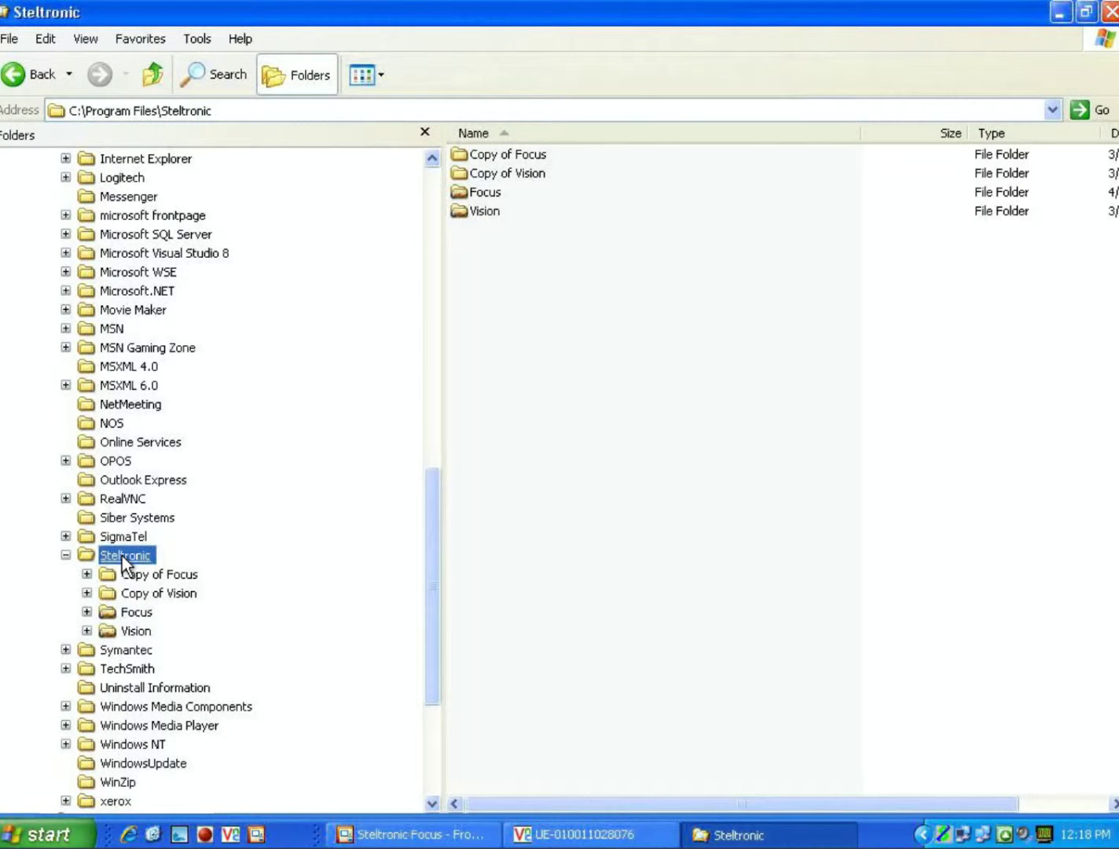
pyautogui.click(137, 631)
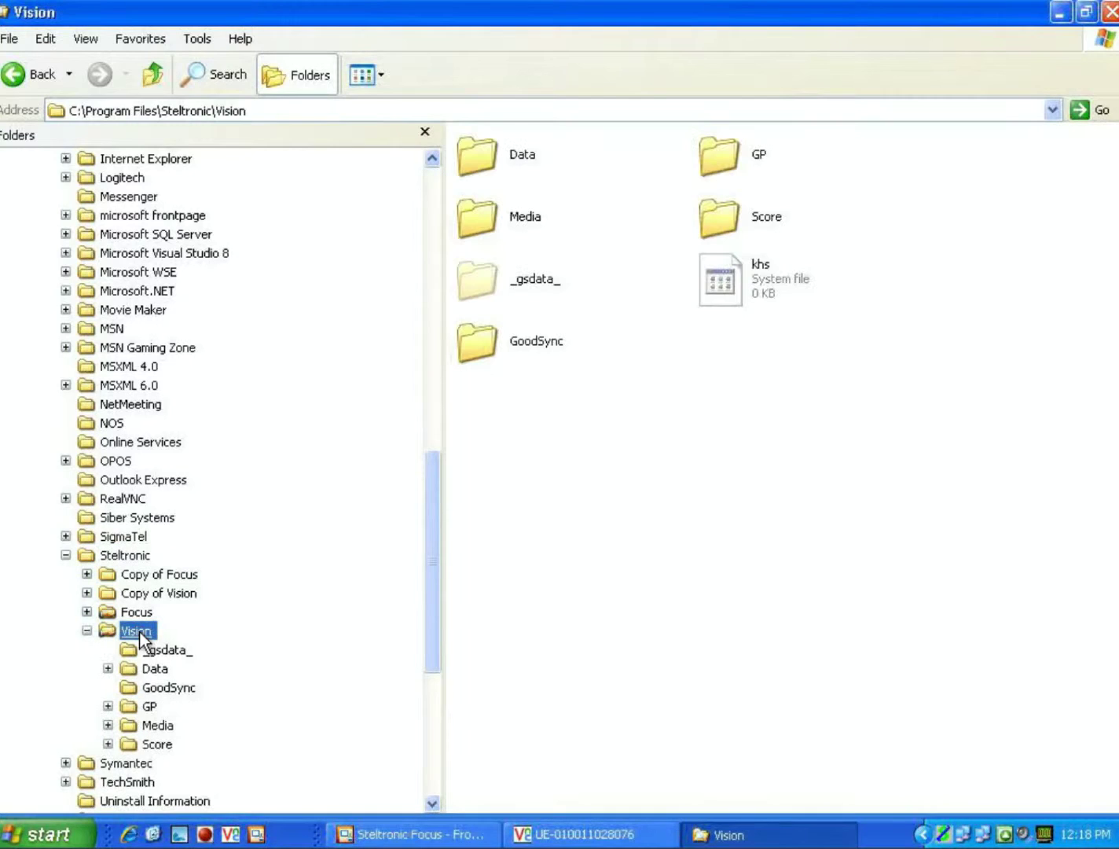
pyautogui.click(156, 725)
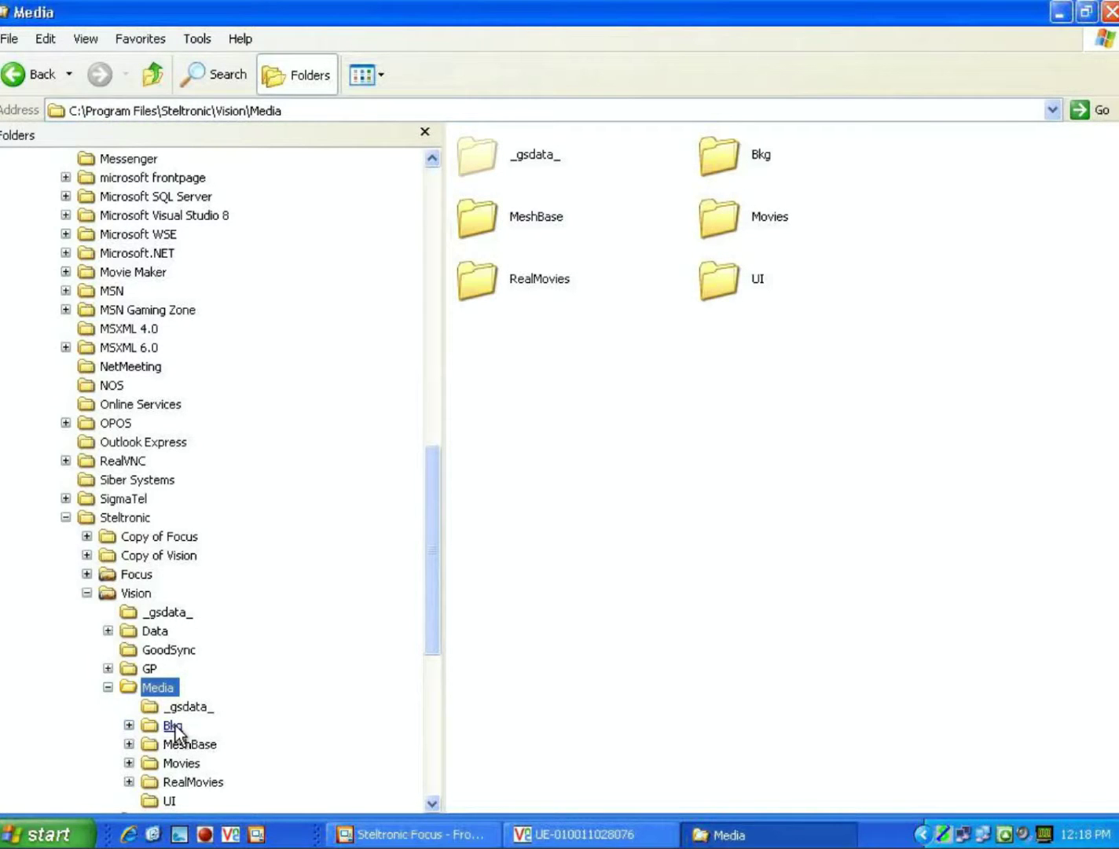
pyautogui.click(174, 726)
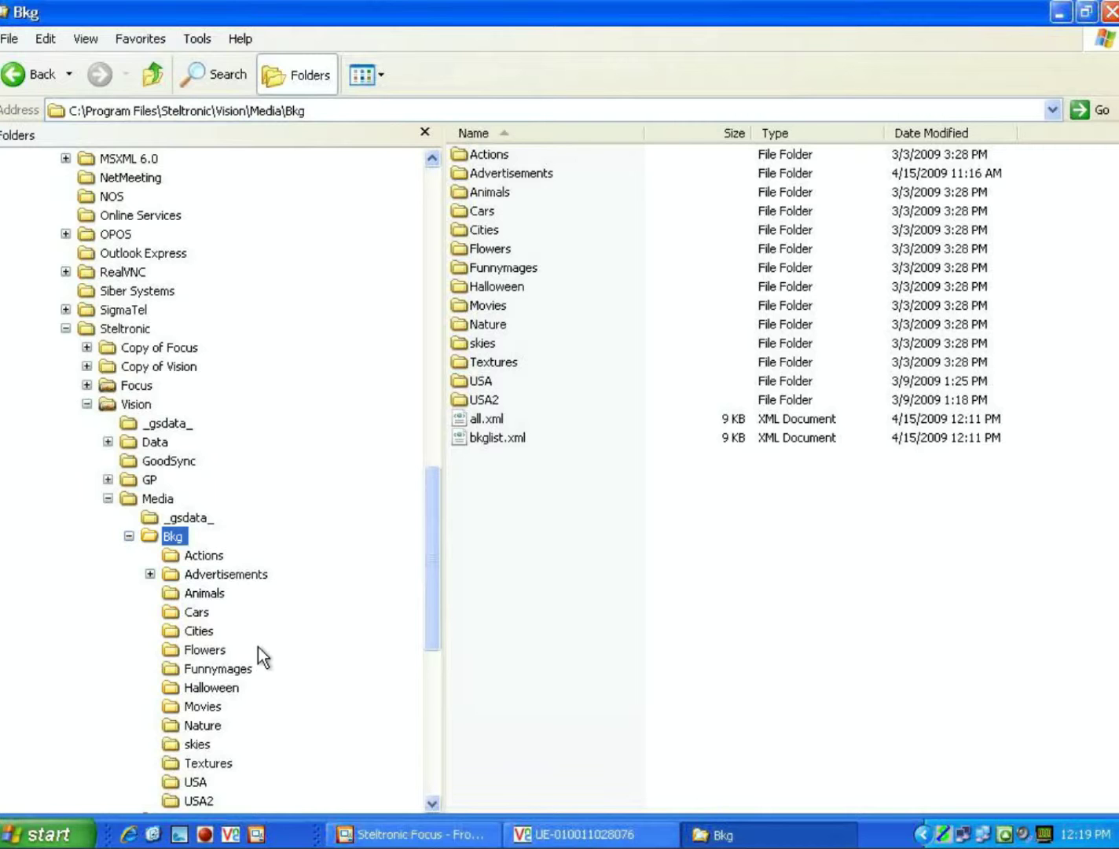
# Create a new folder named 'XYZ Bowling Graphics' inside Bkg.
pyautogui.click(11, 38)
pyautogui.moveTo(35, 59)
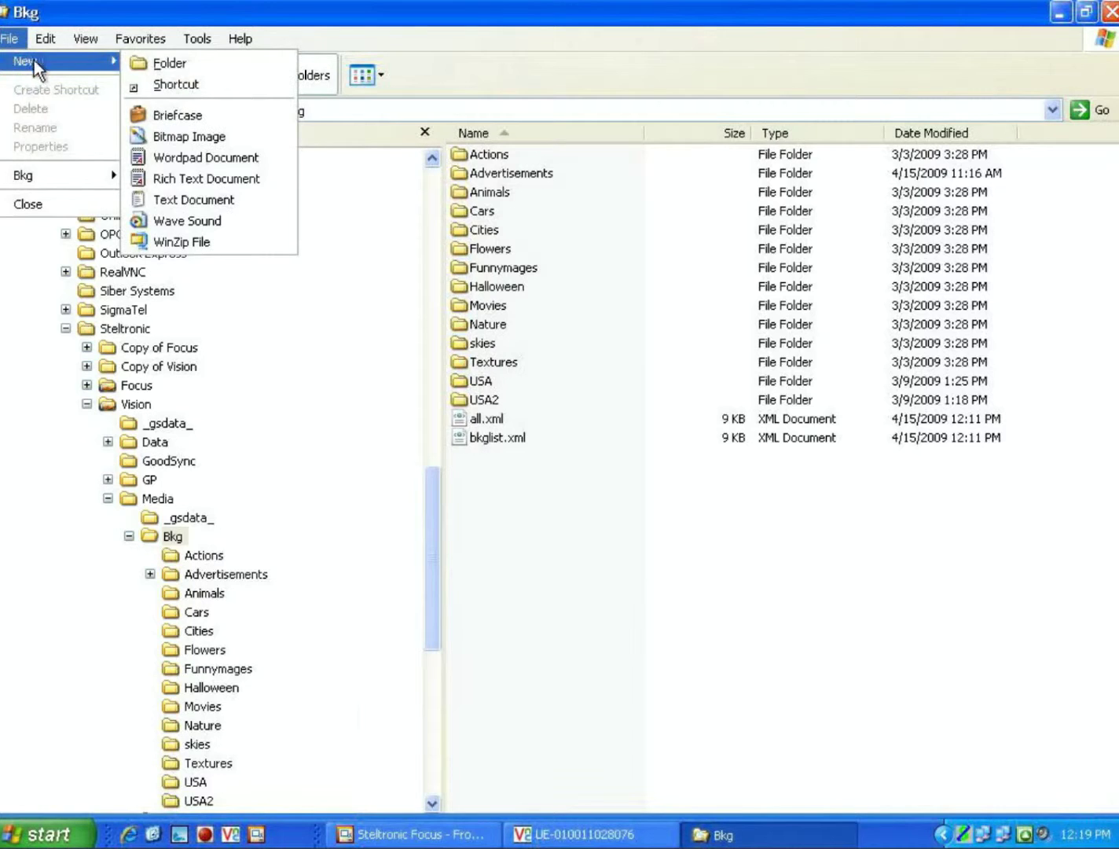
pyautogui.click(166, 66)
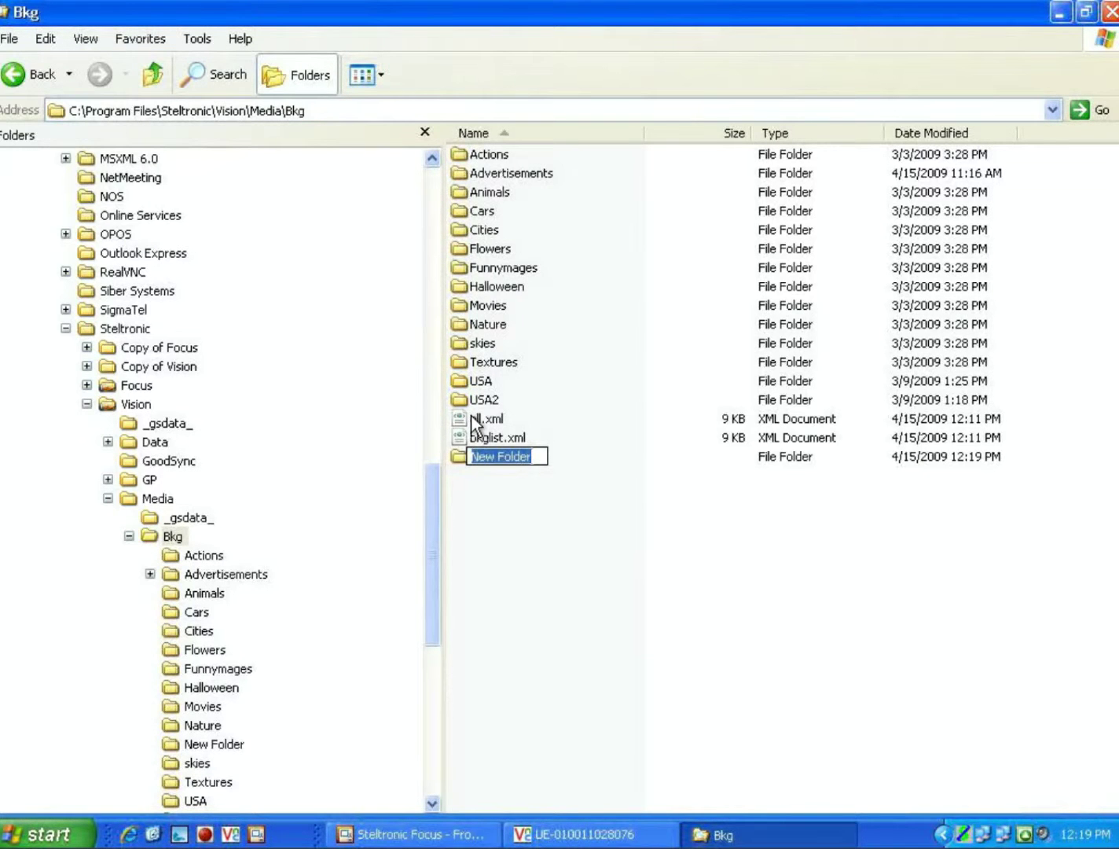
pyautogui.write('XYZ ')
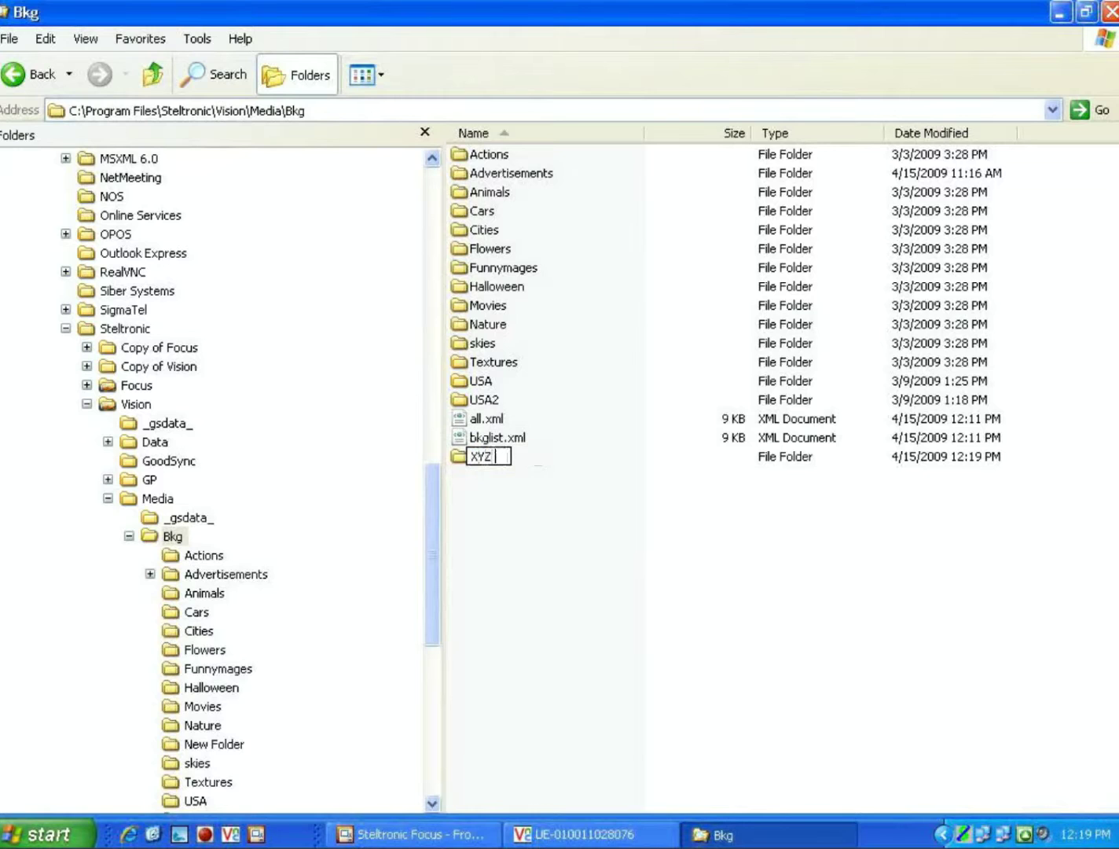
pyautogui.write('Bowling Gr')
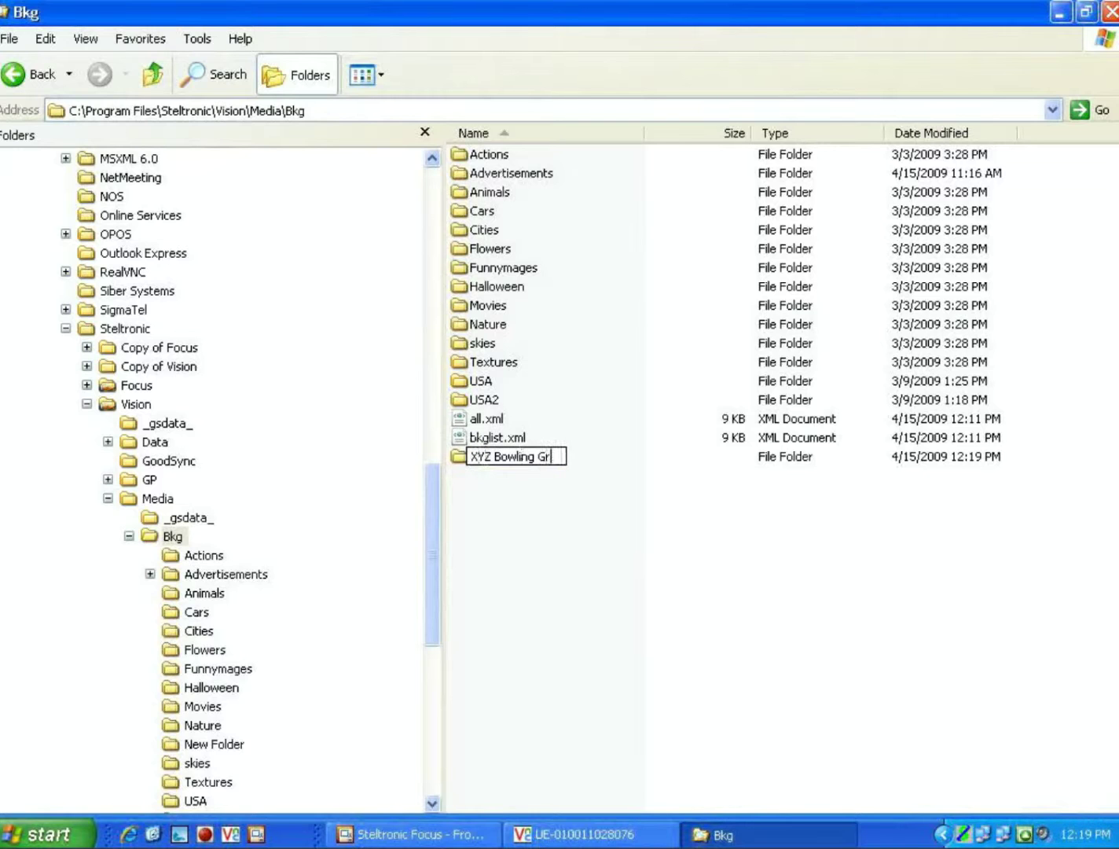
pyautogui.write('aphics')
pyautogui.press('Return')
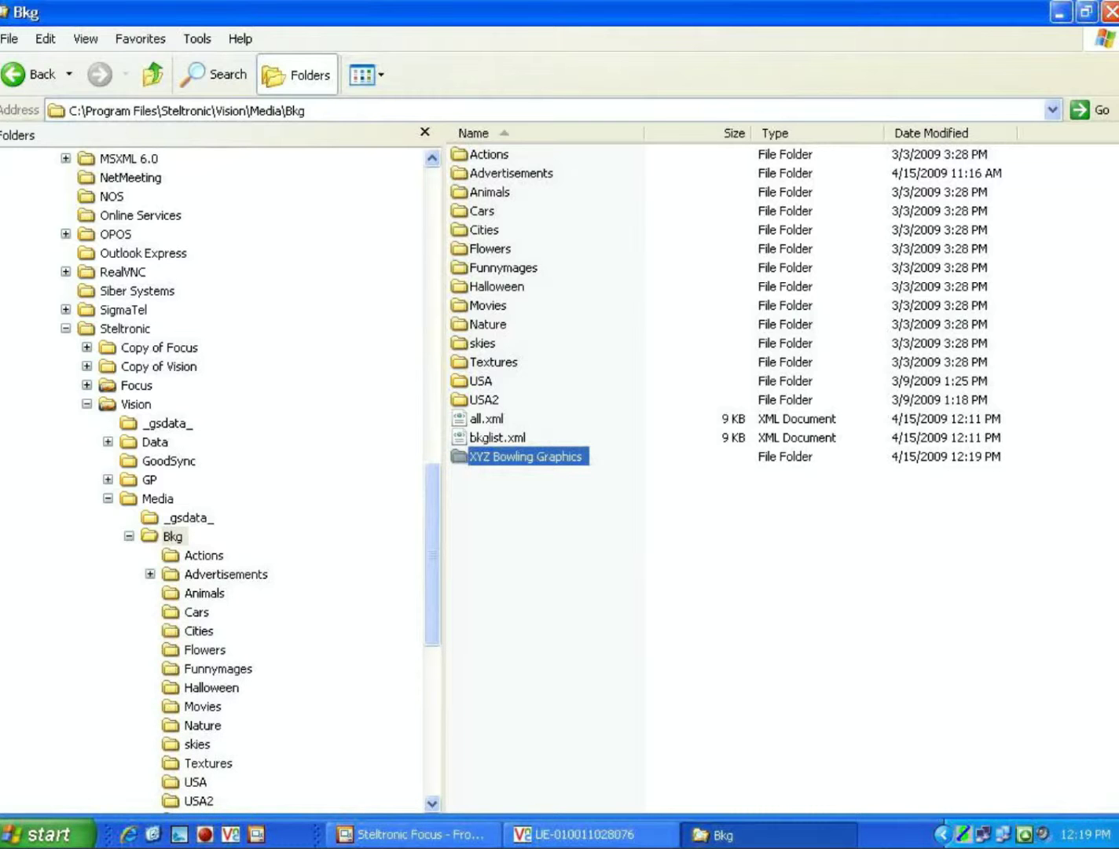
pyautogui.scroll(-3, 227, 427)
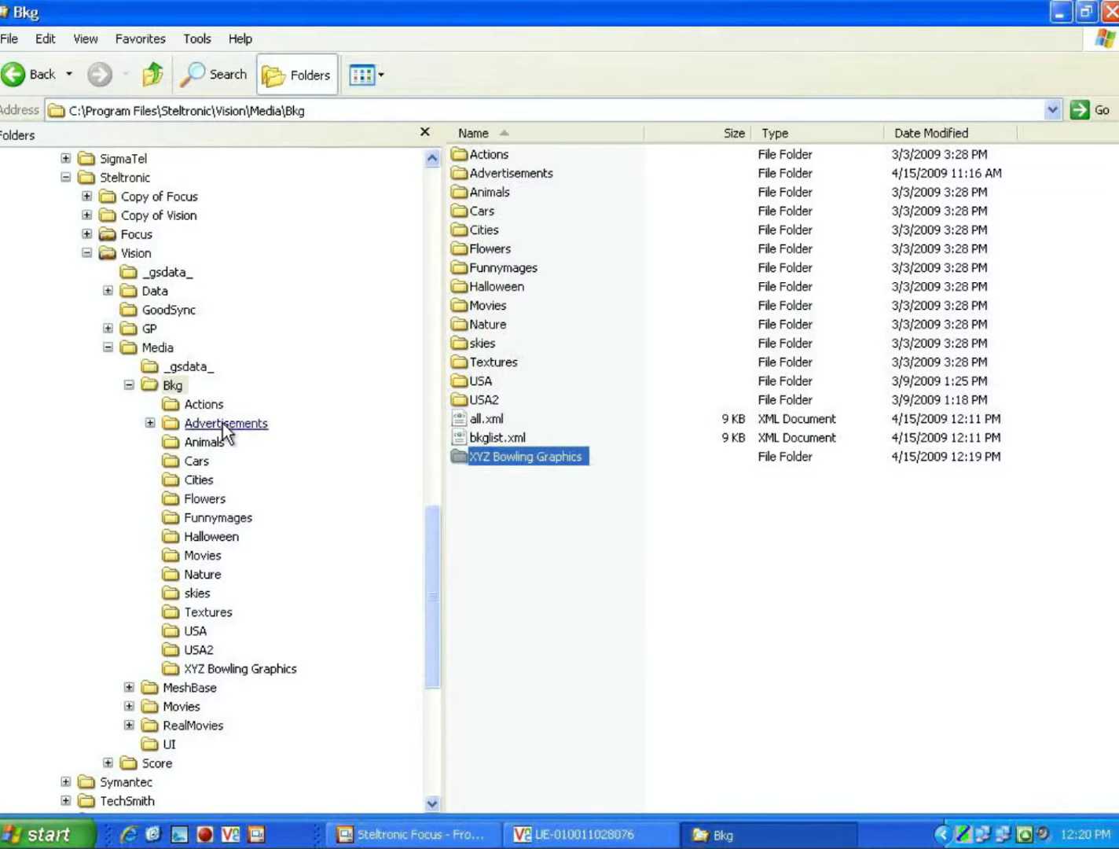
# Show Advertisements\nightly specials in Details view with the Dimensions column beside Date Modified.
pyautogui.click(221, 423)
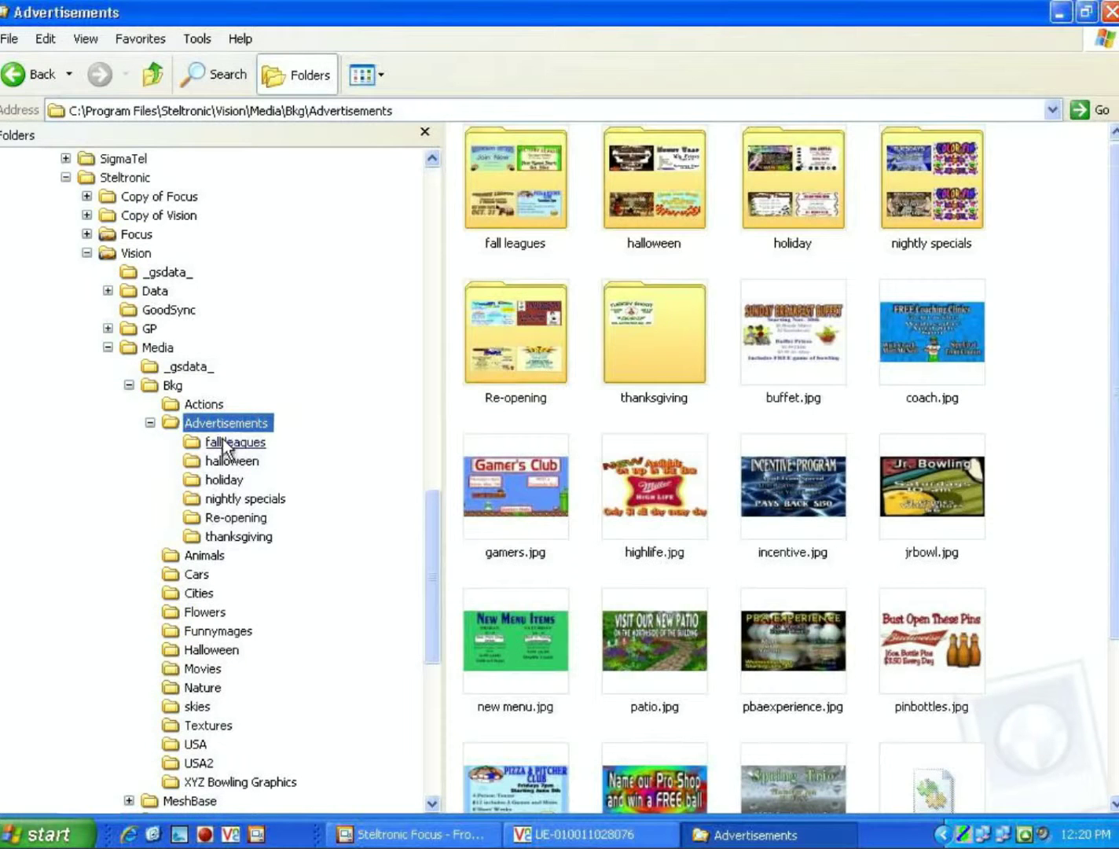
pyautogui.click(224, 498)
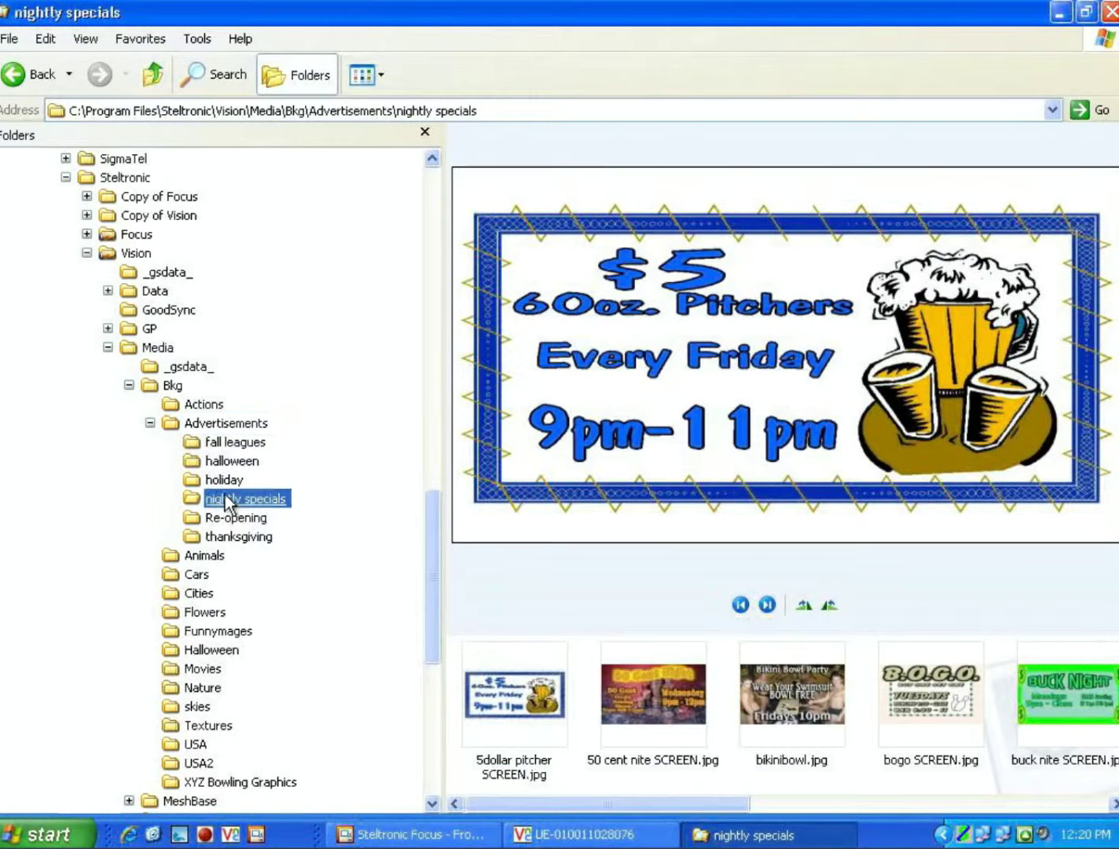
pyautogui.click(381, 85)
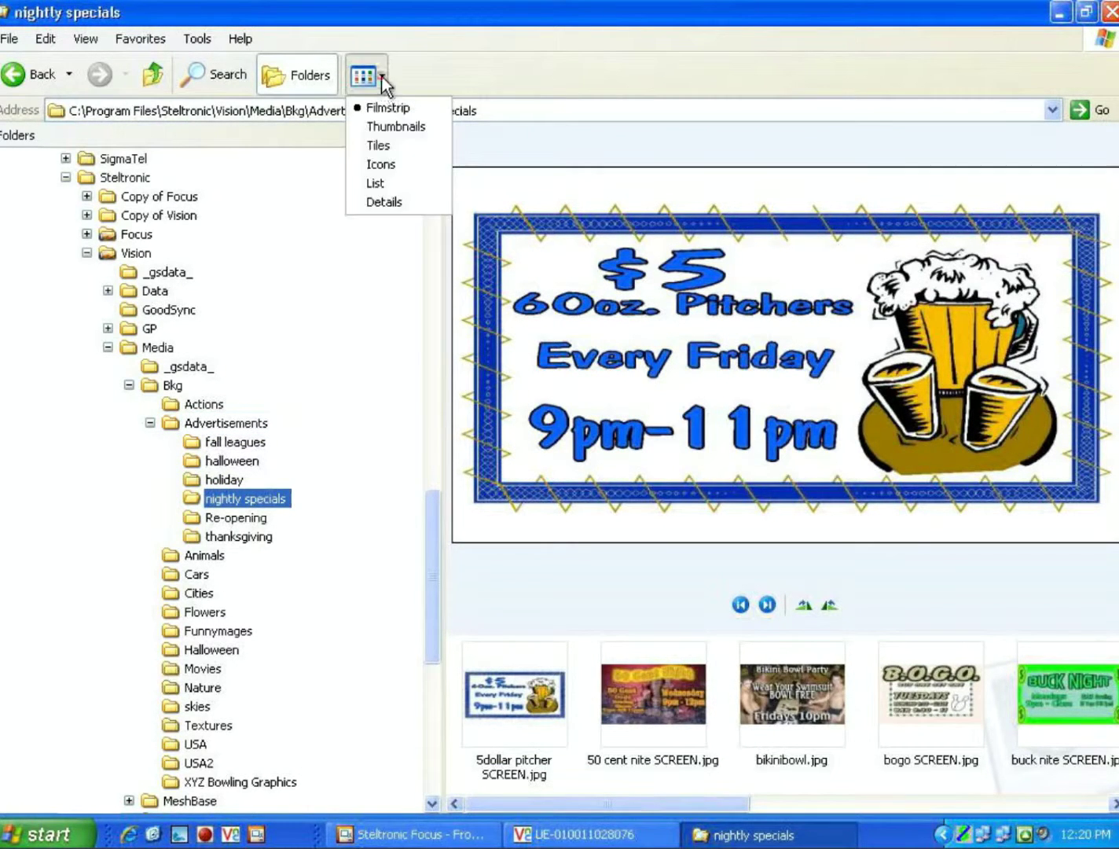
pyautogui.click(380, 199)
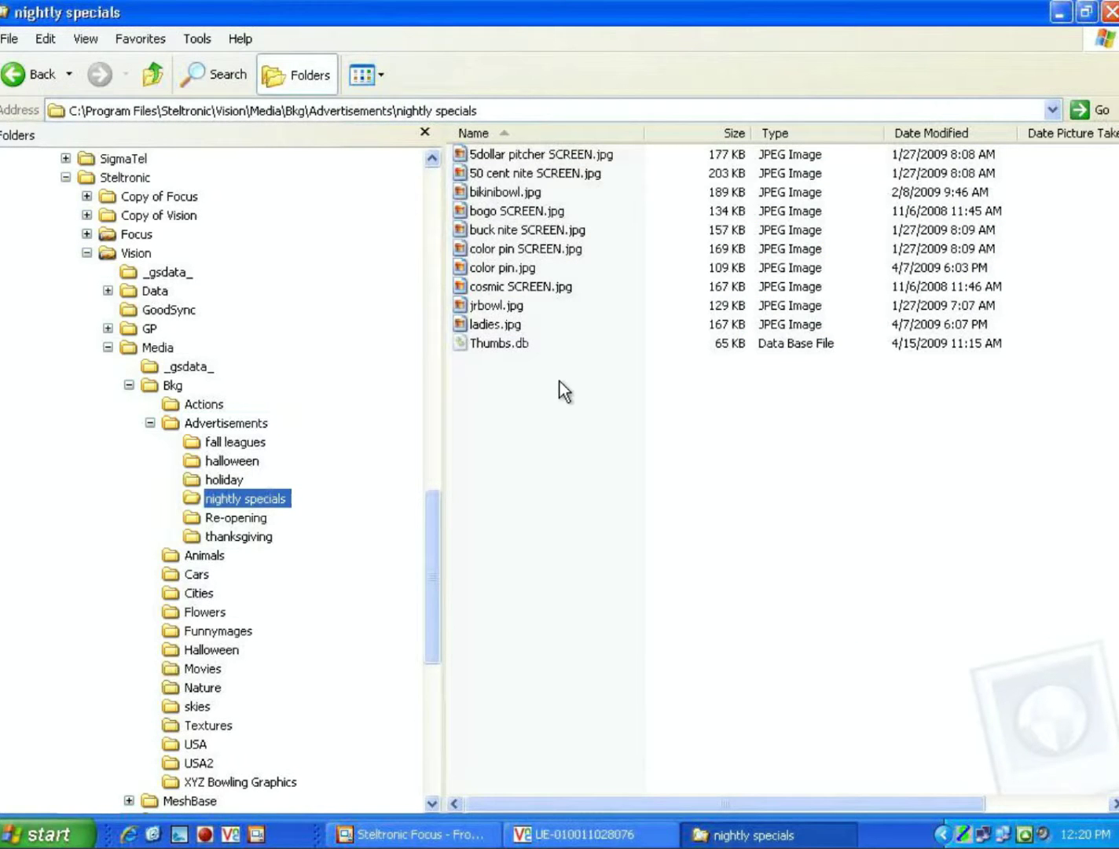
pyautogui.moveTo(656, 800); pyautogui.dragTo(774, 800)
pyautogui.moveTo(1020, 136); pyautogui.dragTo(894, 137)
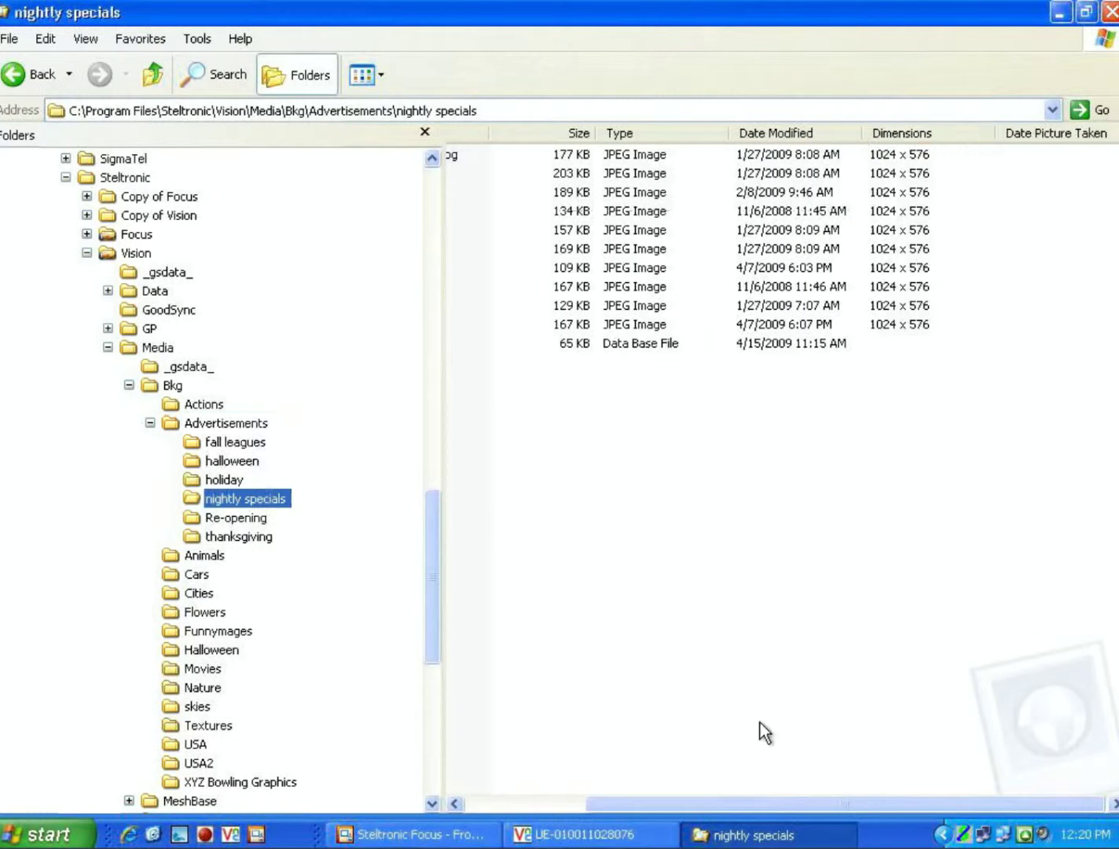
pyautogui.moveTo(718, 803); pyautogui.dragTo(597, 802)
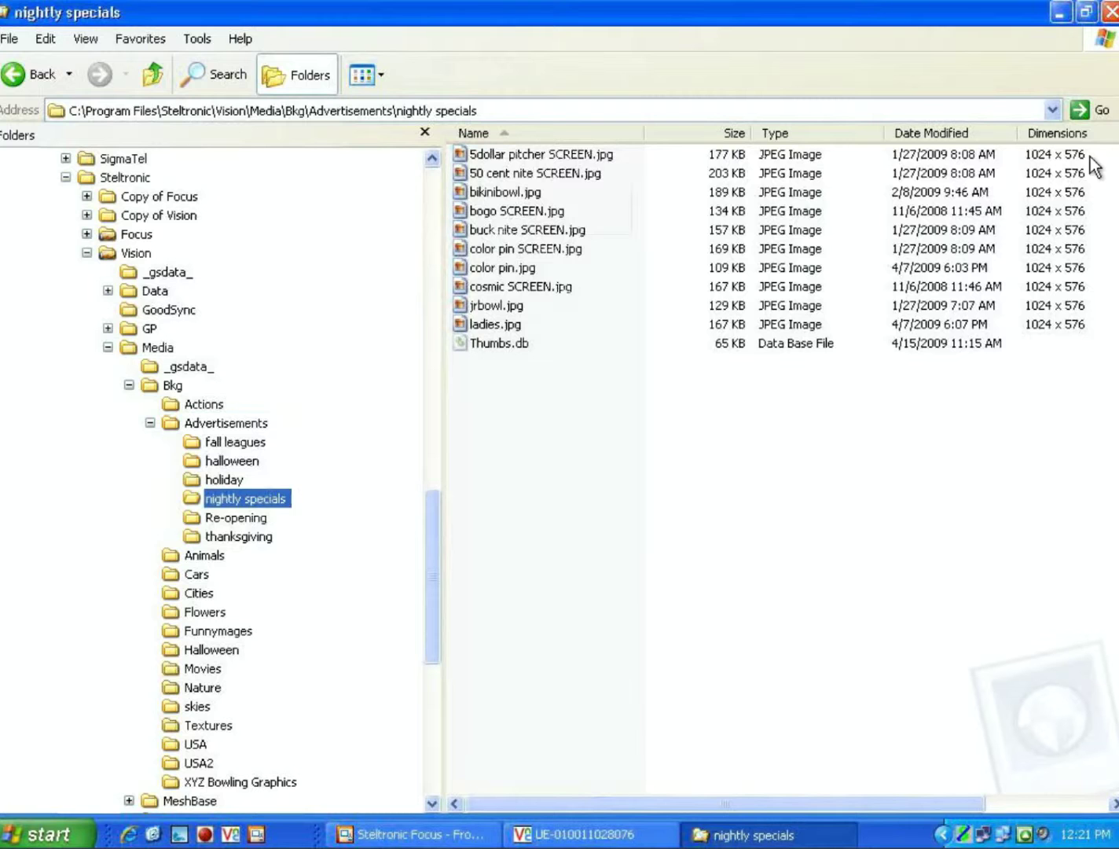
# Bring back Front Desk and open Configuration Manager's Advertising Management tab.
pyautogui.click(1060, 13)
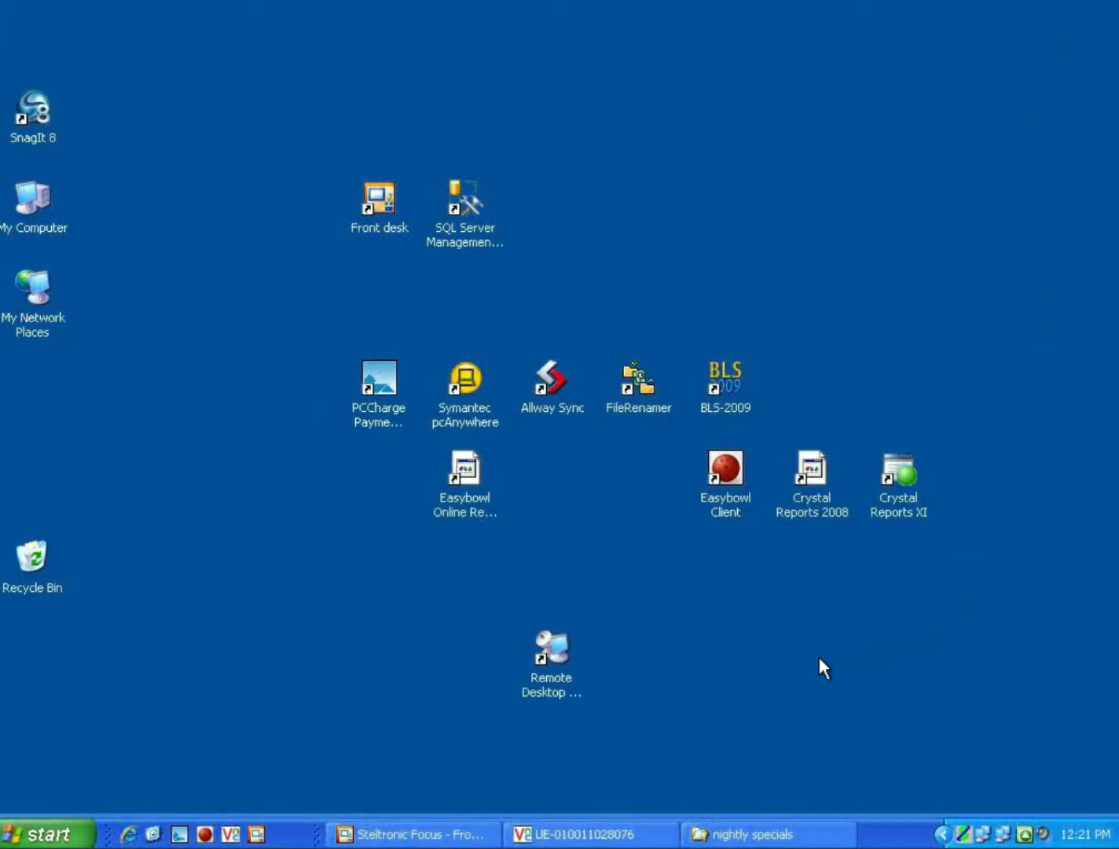
pyautogui.click(439, 835)
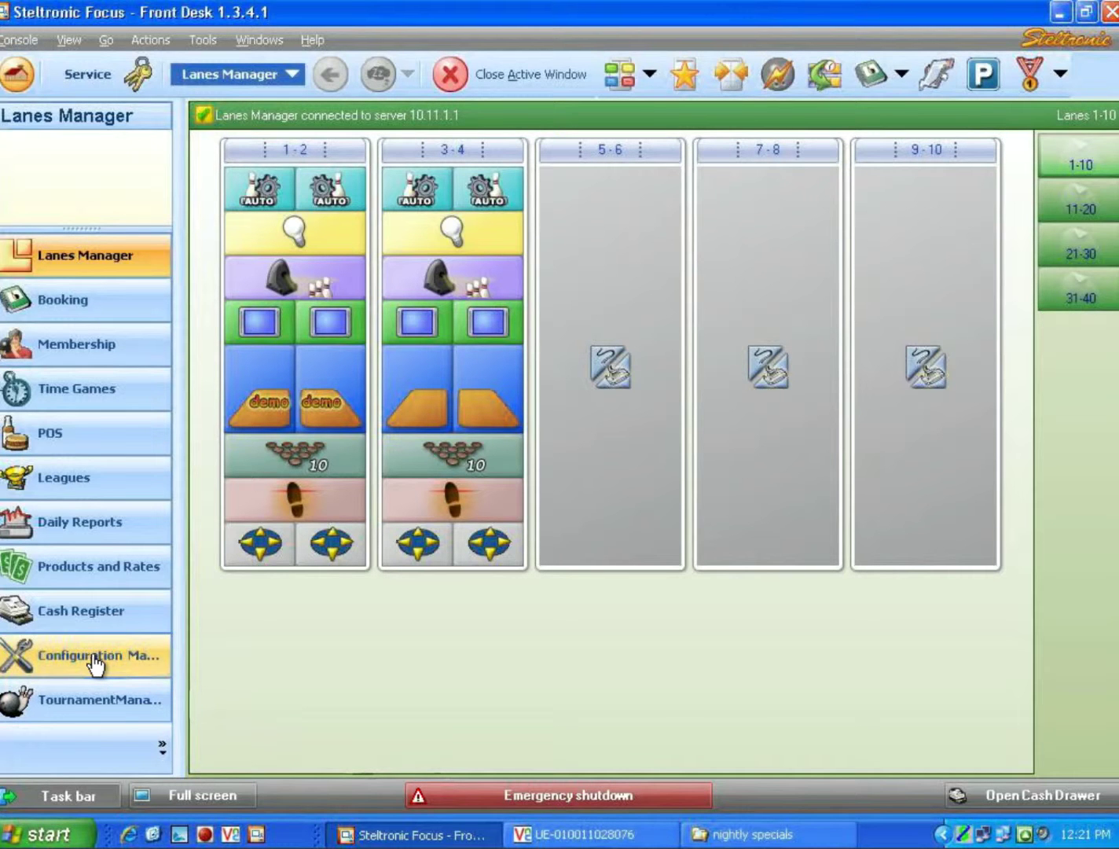
pyautogui.click(95, 663)
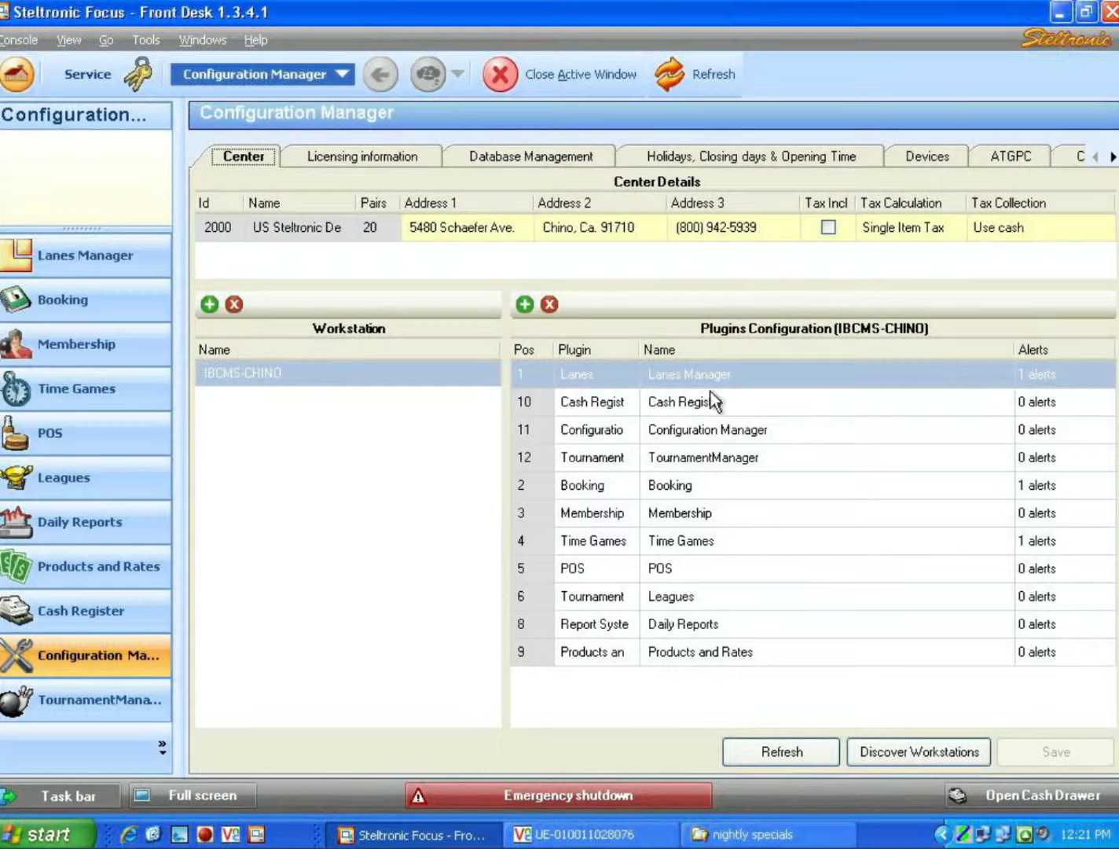
pyautogui.click(1112, 156)
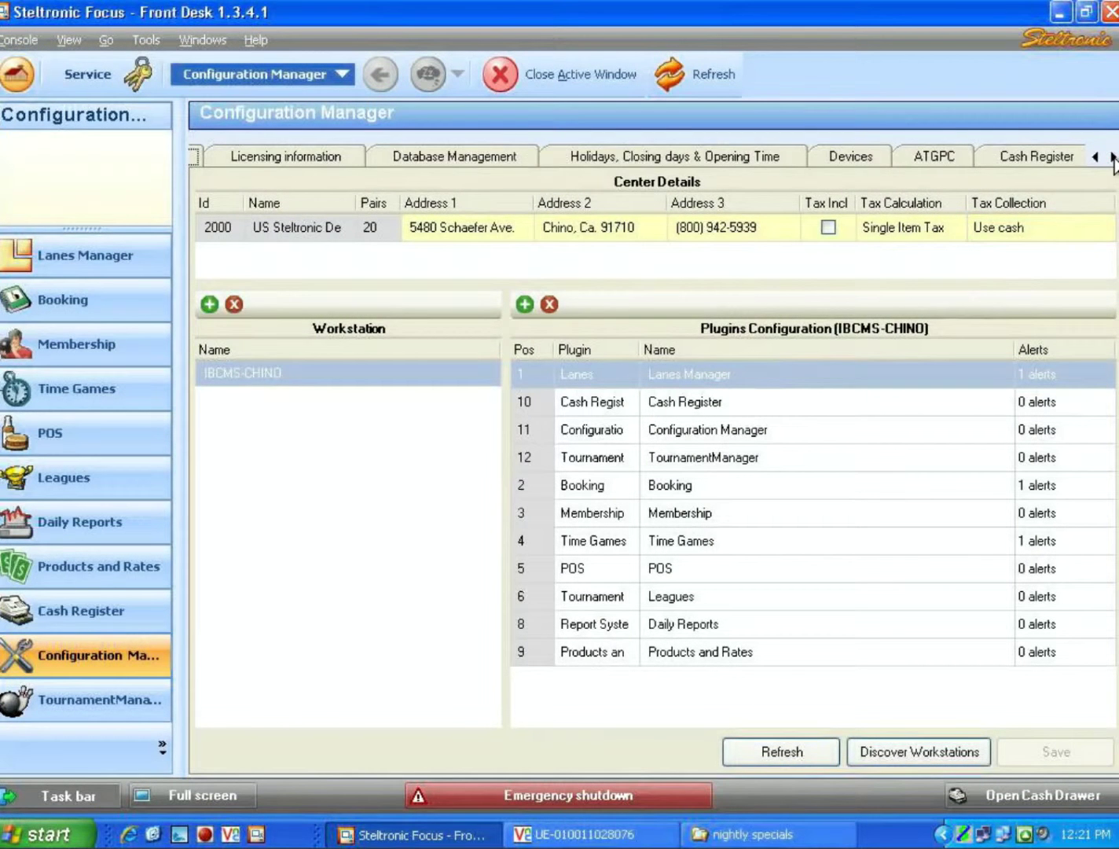
pyautogui.click(1113, 156)
pyautogui.click(1113, 157)
pyautogui.click(1112, 157)
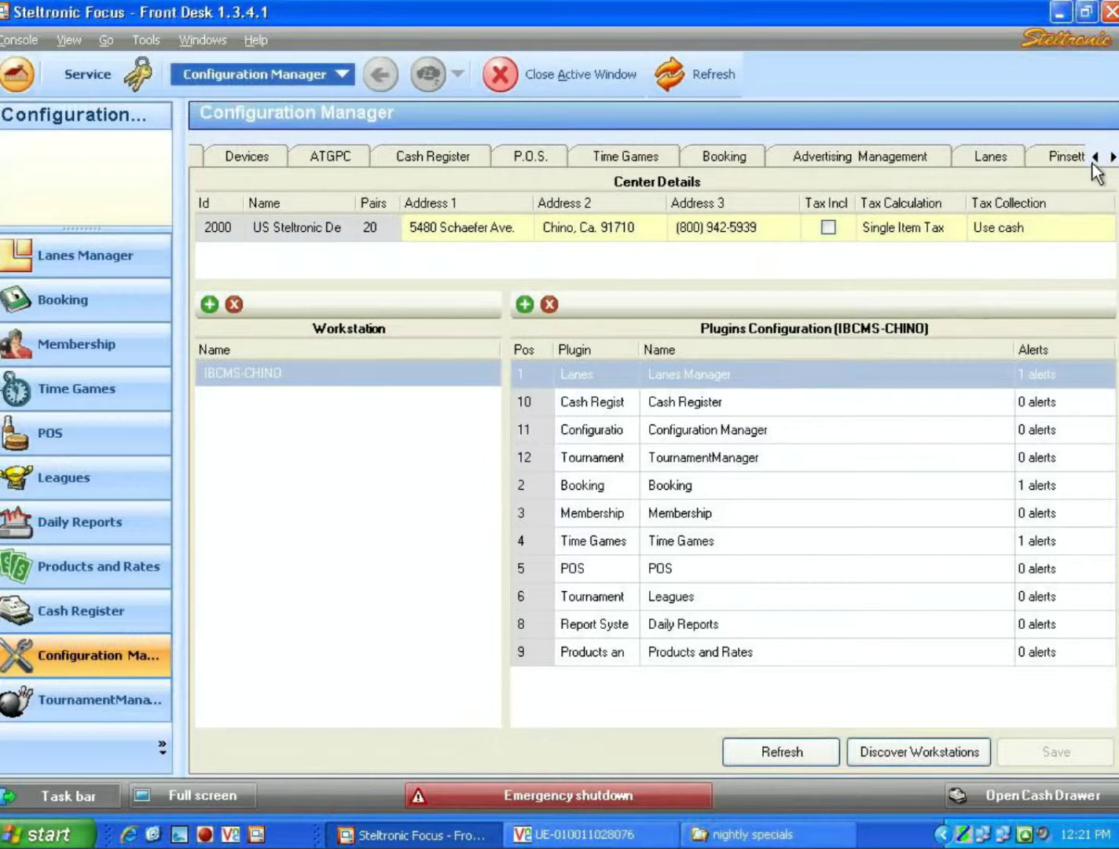
pyautogui.click(856, 156)
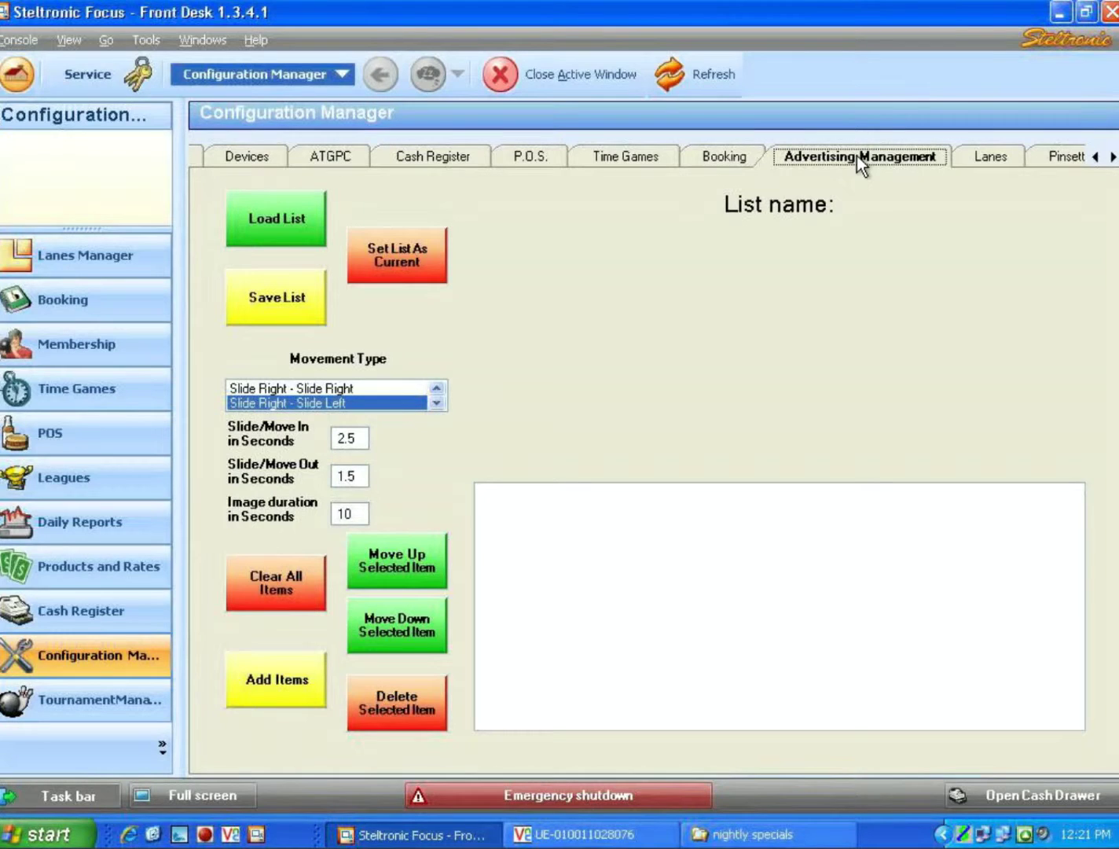
pyautogui.click(281, 681)
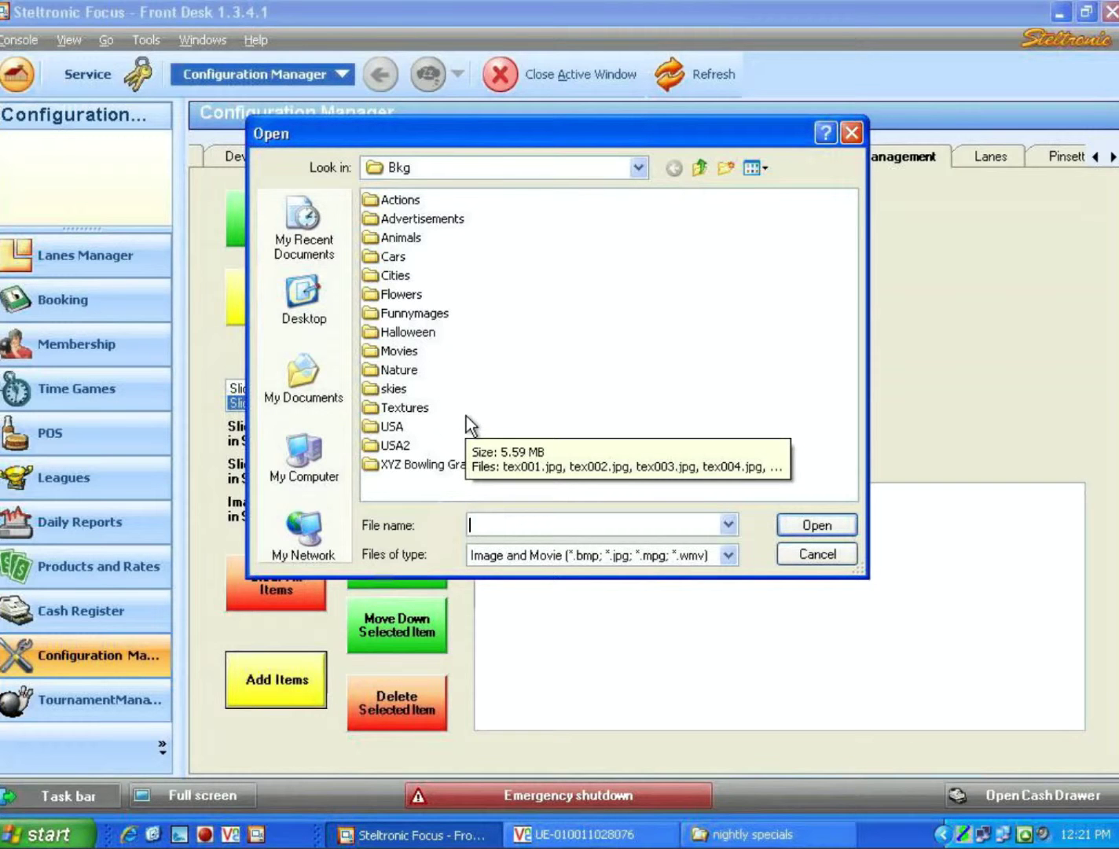
# Add all ten JPEG images from Advertisements\Re-opening to the advertising list.
pyautogui.doubleClick(379, 221)
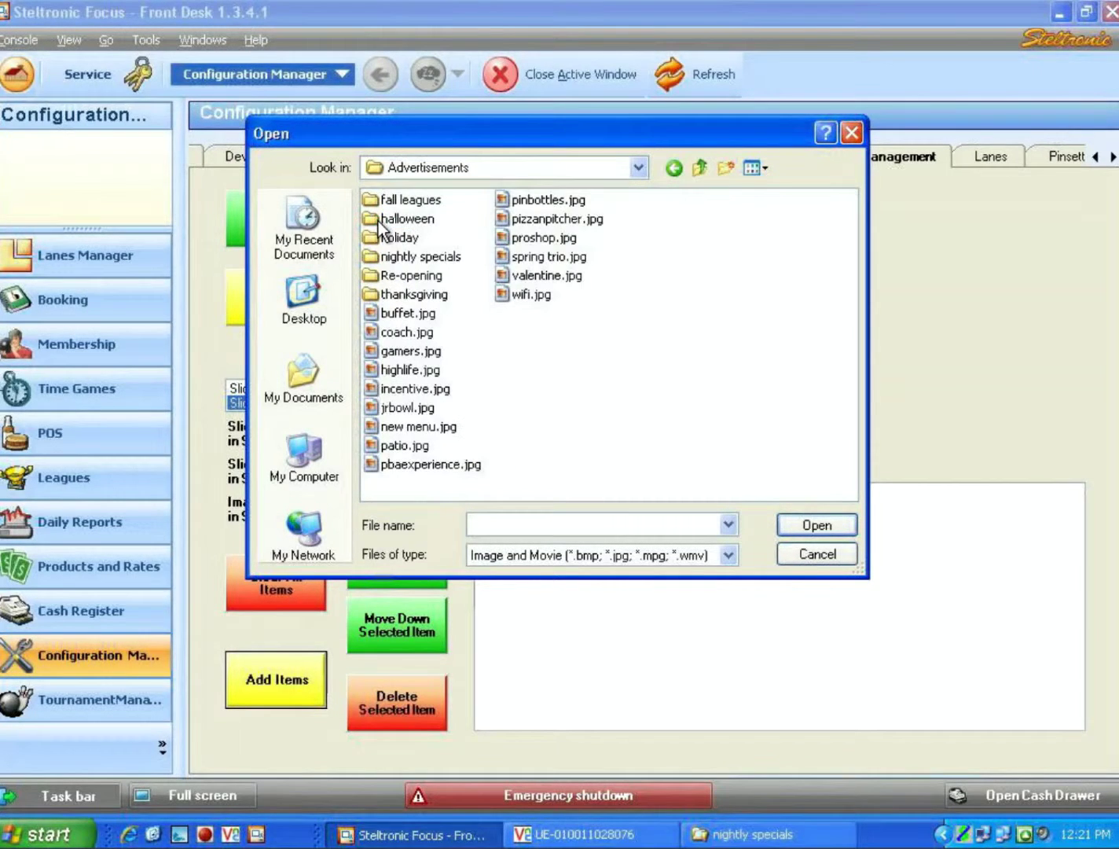
pyautogui.doubleClick(378, 275)
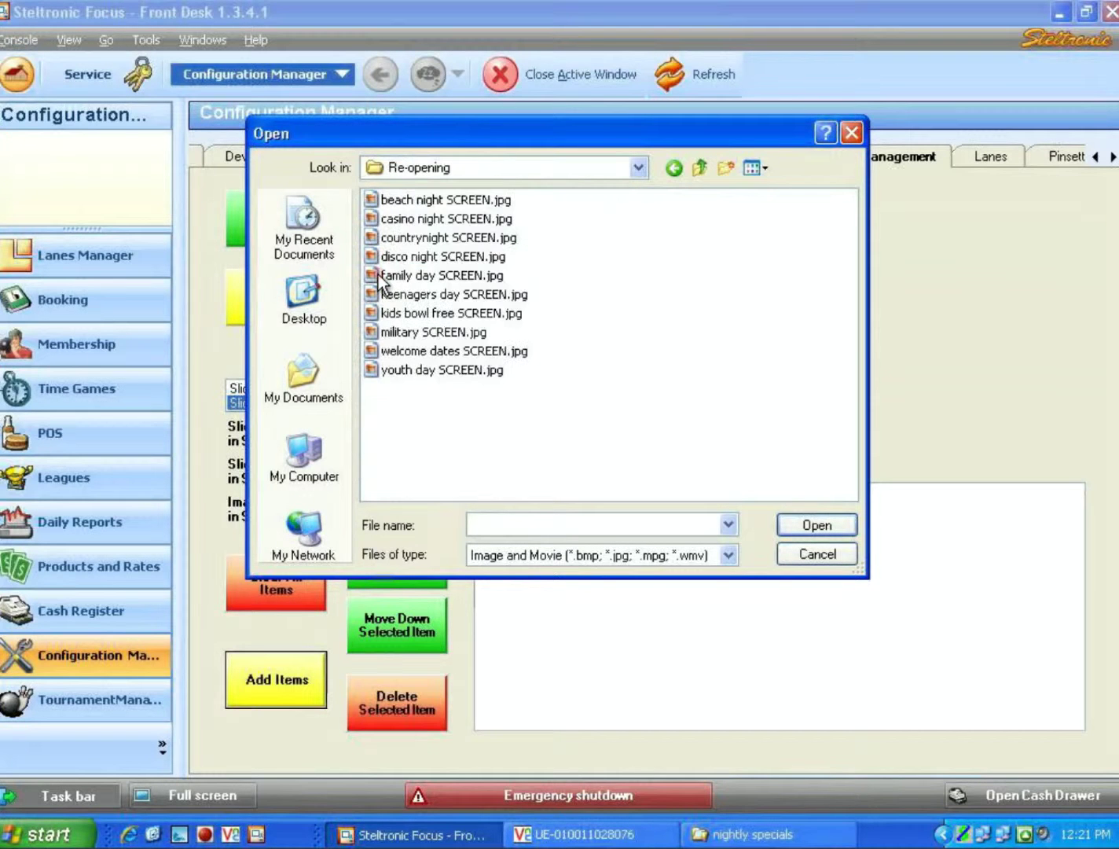
pyautogui.click(404, 207)
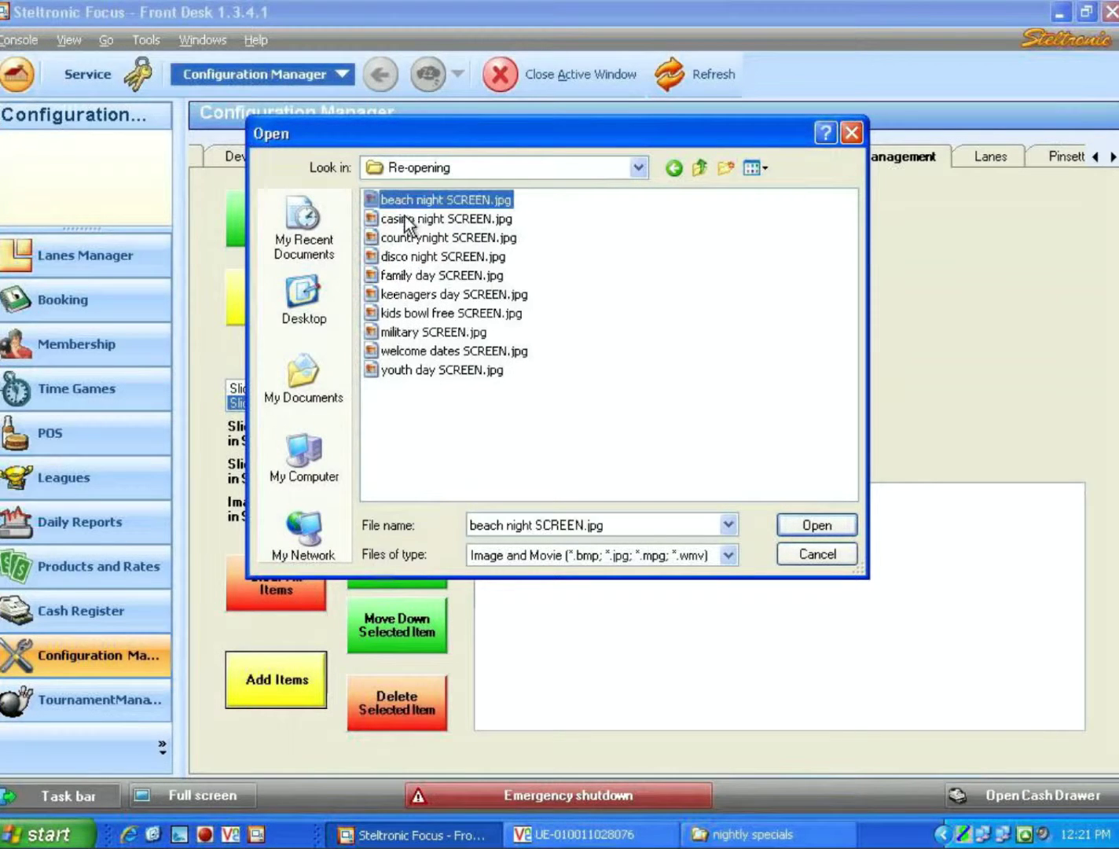
pyautogui.keyDown('shift'); pyautogui.click(404, 371); pyautogui.keyUp('shift')
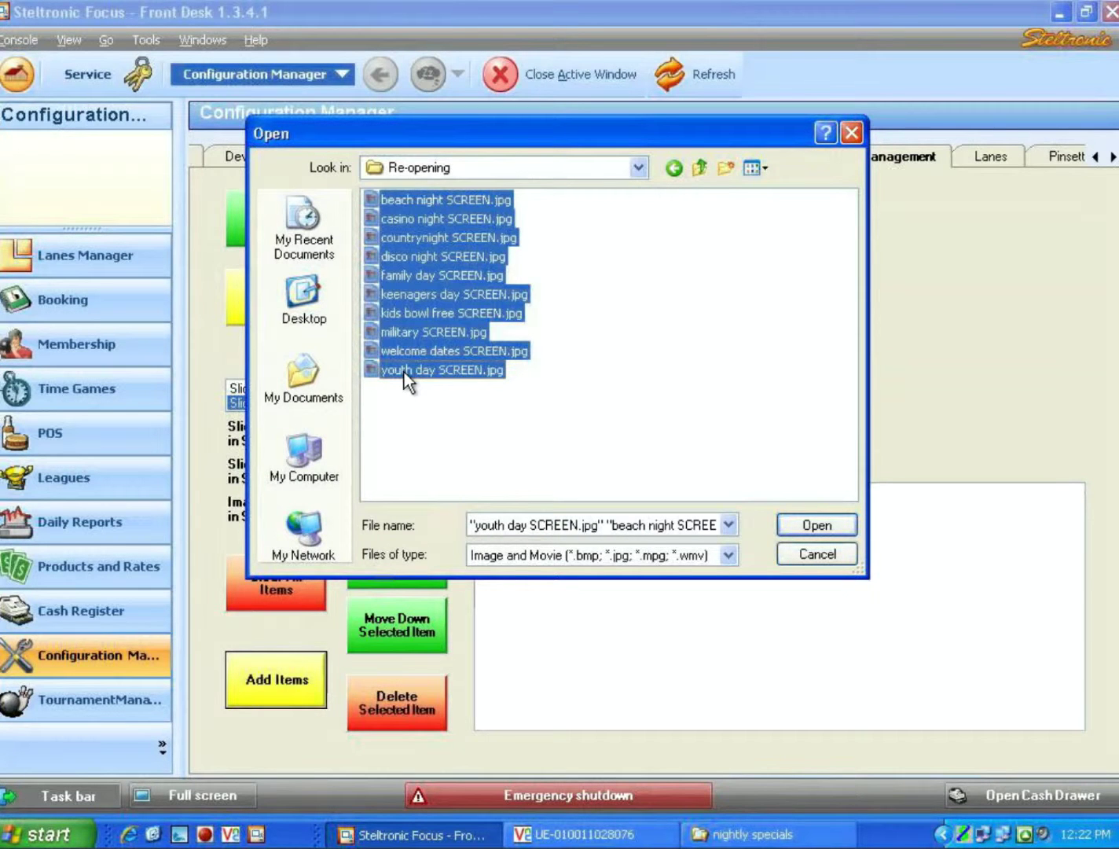
pyautogui.click(413, 408)
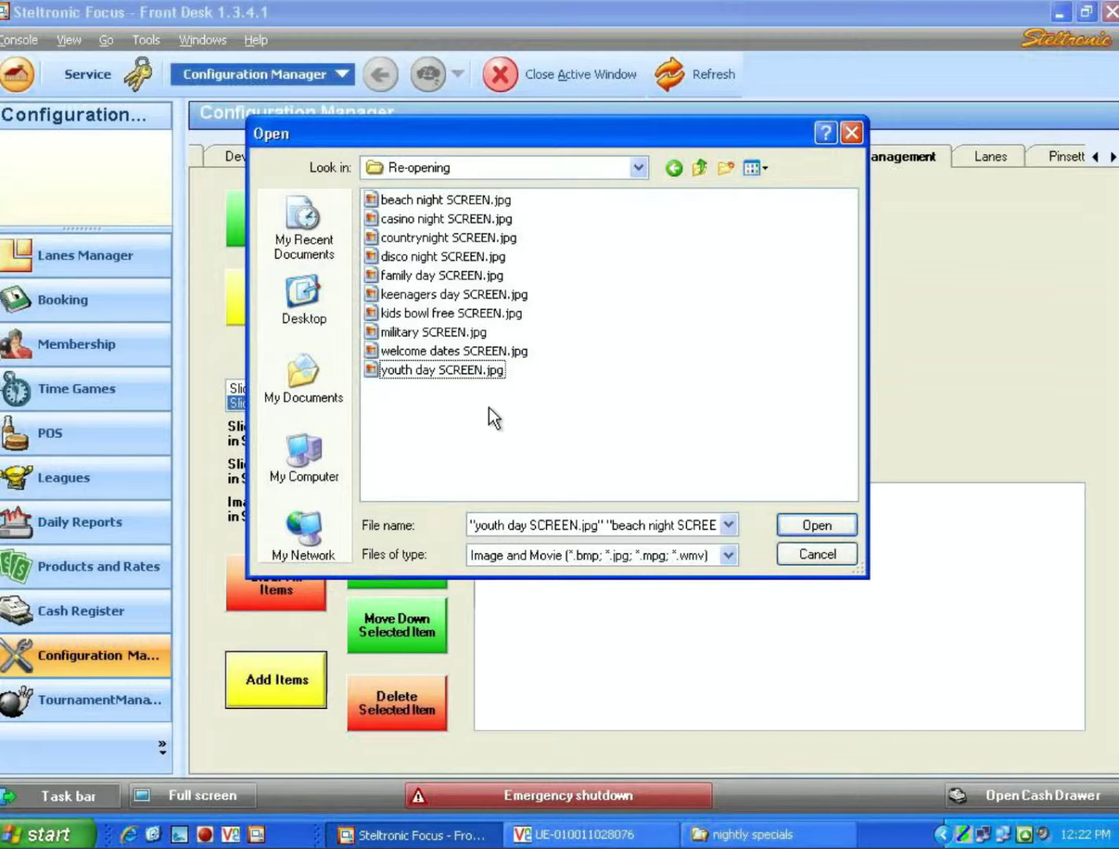
pyautogui.moveTo(508, 409); pyautogui.dragTo(370, 202)
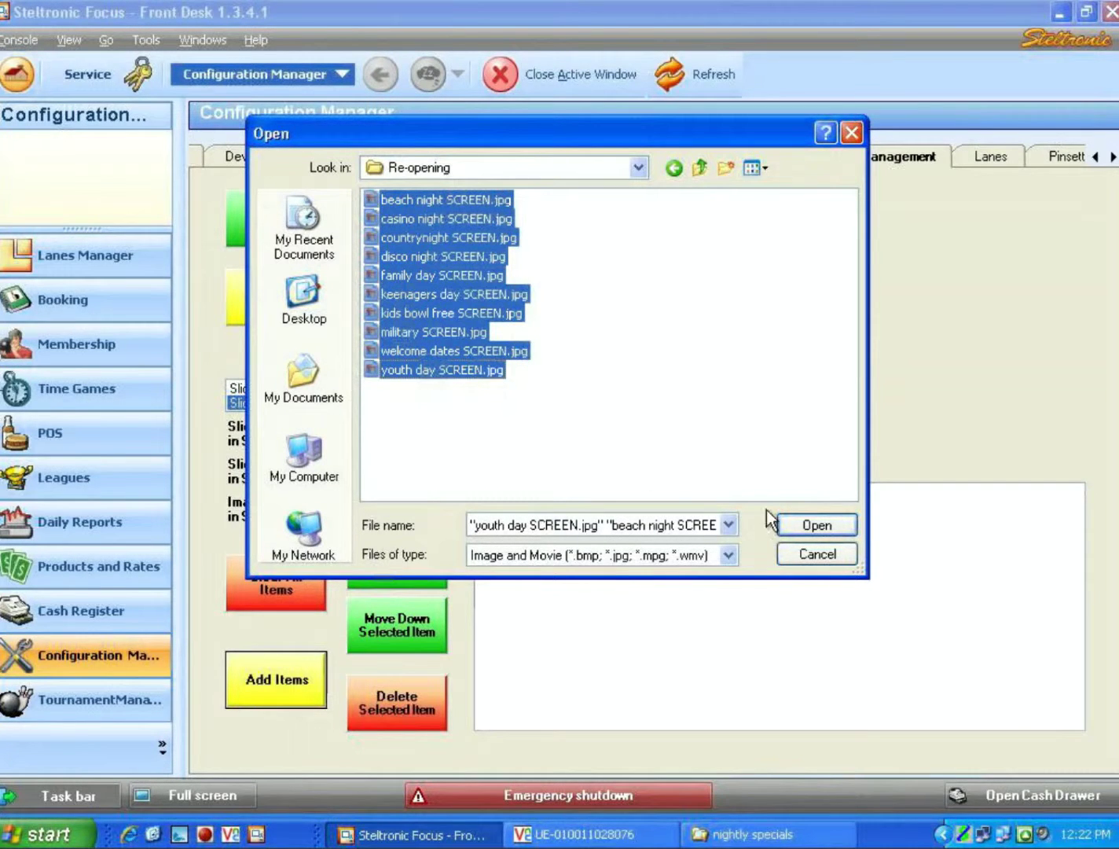
pyautogui.click(813, 528)
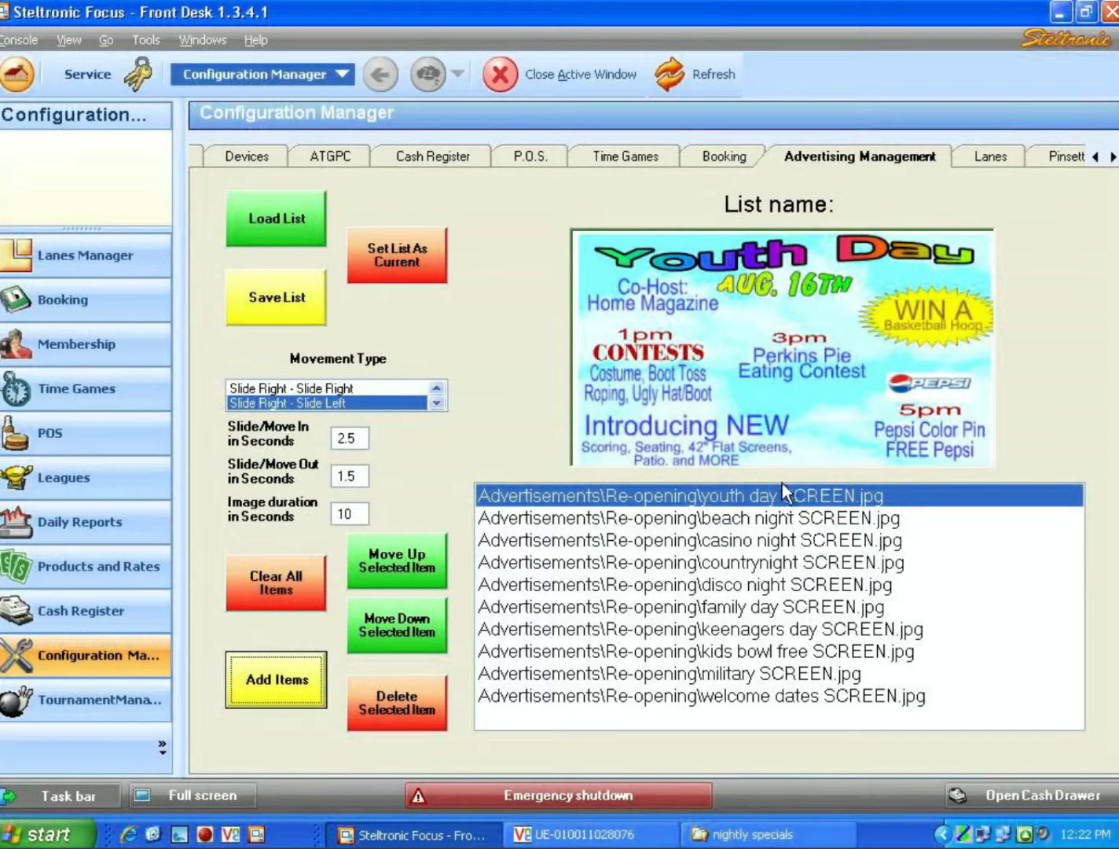
# Preview the beach night, casino night and country night ads.
pyautogui.click(839, 517)
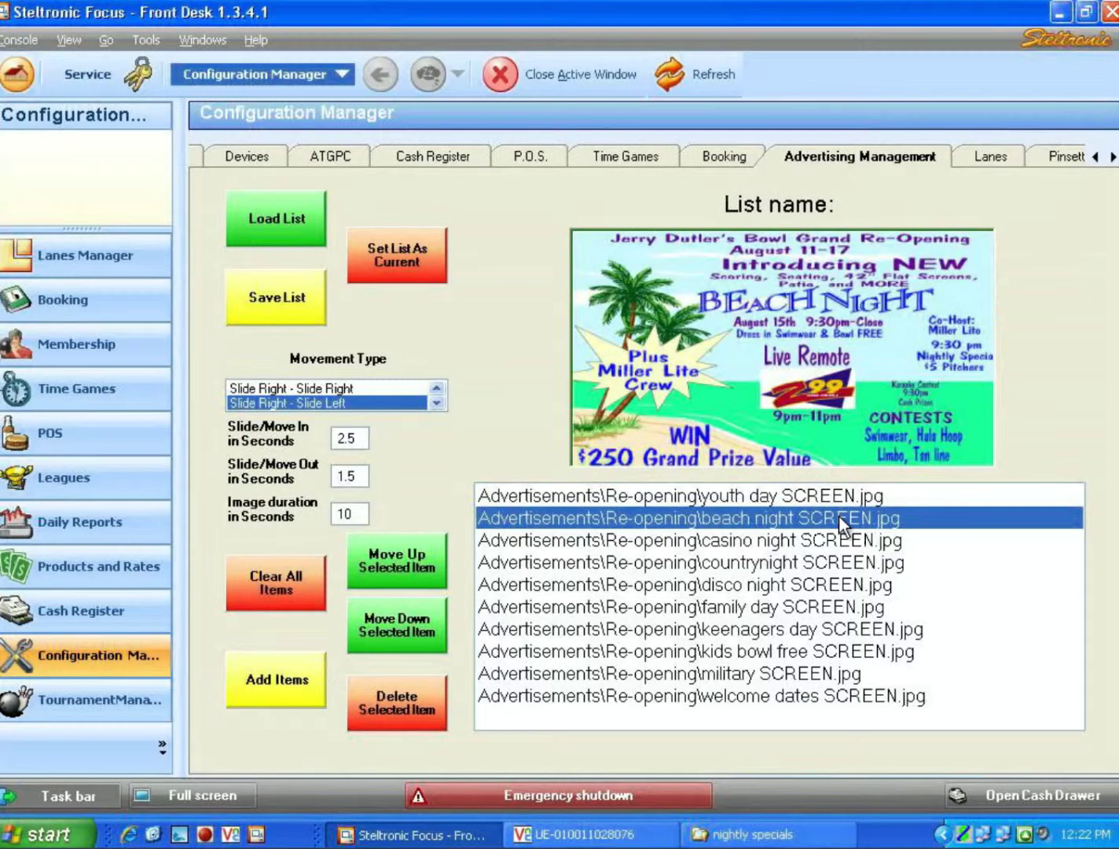
pyautogui.click(839, 540)
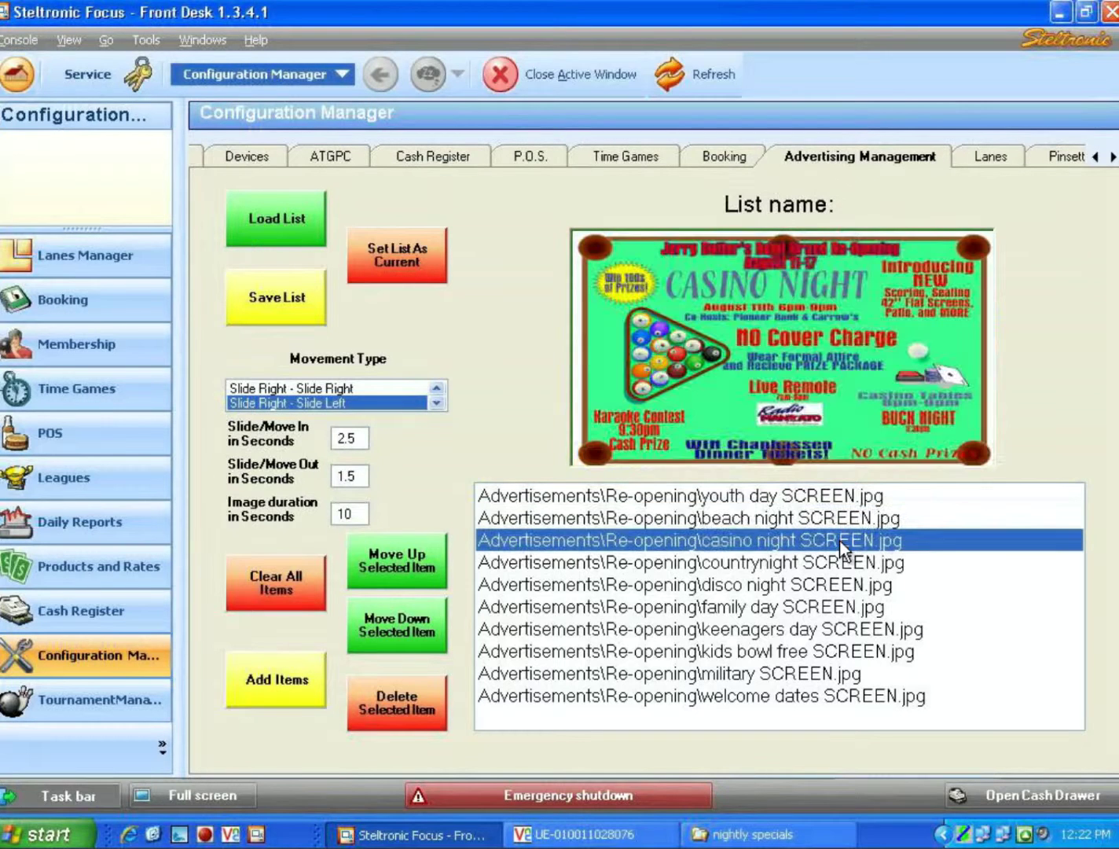
pyautogui.click(835, 563)
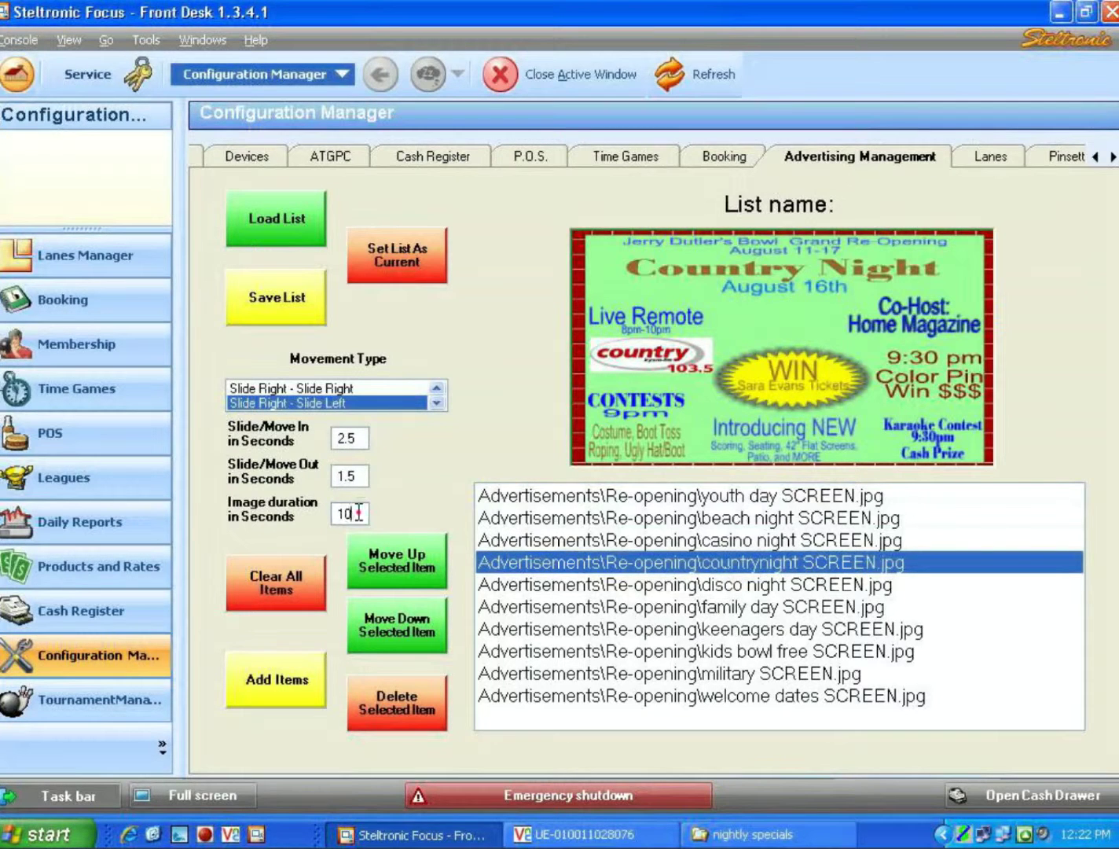
# Set image duration to 40 seconds and slide in/out time to 1.5 seconds.
pyautogui.moveTo(358, 514); pyautogui.dragTo(329, 514)
pyautogui.write('40')
pyautogui.moveTo(357, 475); pyautogui.dragTo(330, 481)
pyautogui.moveTo(363, 438); pyautogui.dragTo(341, 439)
pyautogui.write('1.5')
# Choose Zoom In - Zoom Out as the ad movement type.
pyautogui.click(437, 388)
pyautogui.click(438, 389)
pyautogui.click(437, 389)
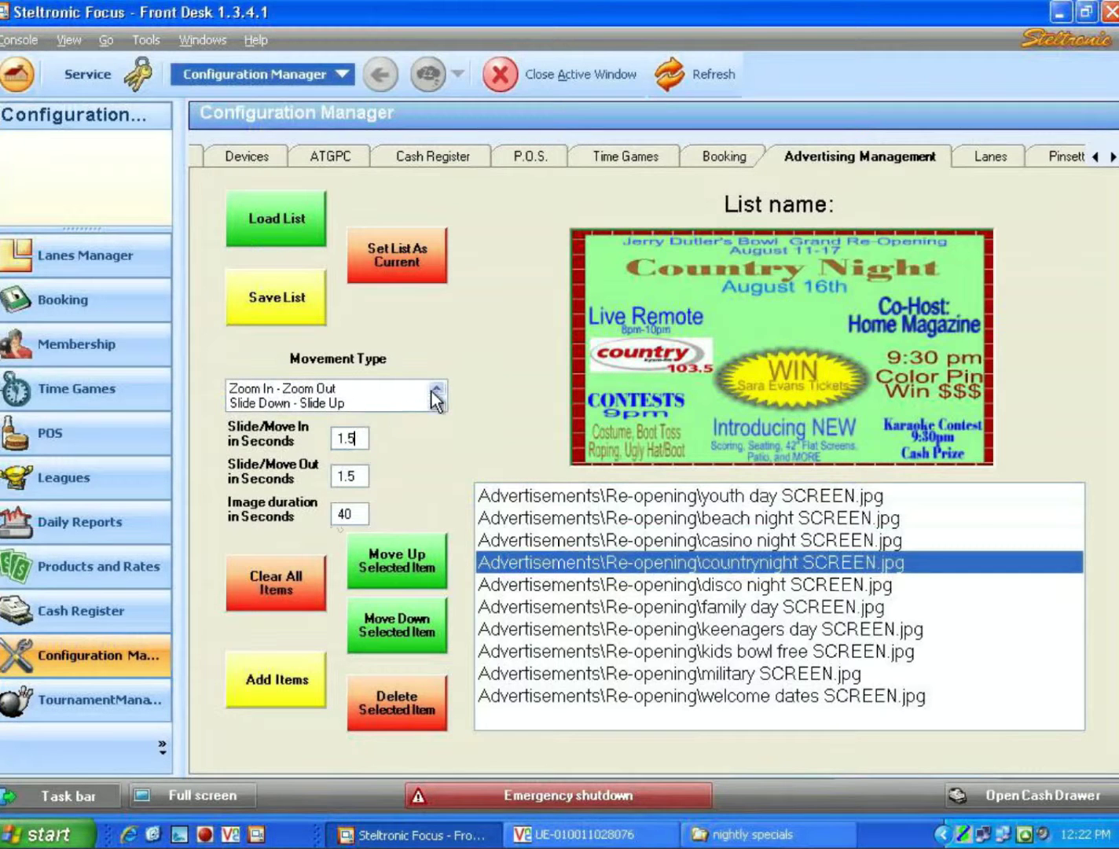
pyautogui.click(278, 391)
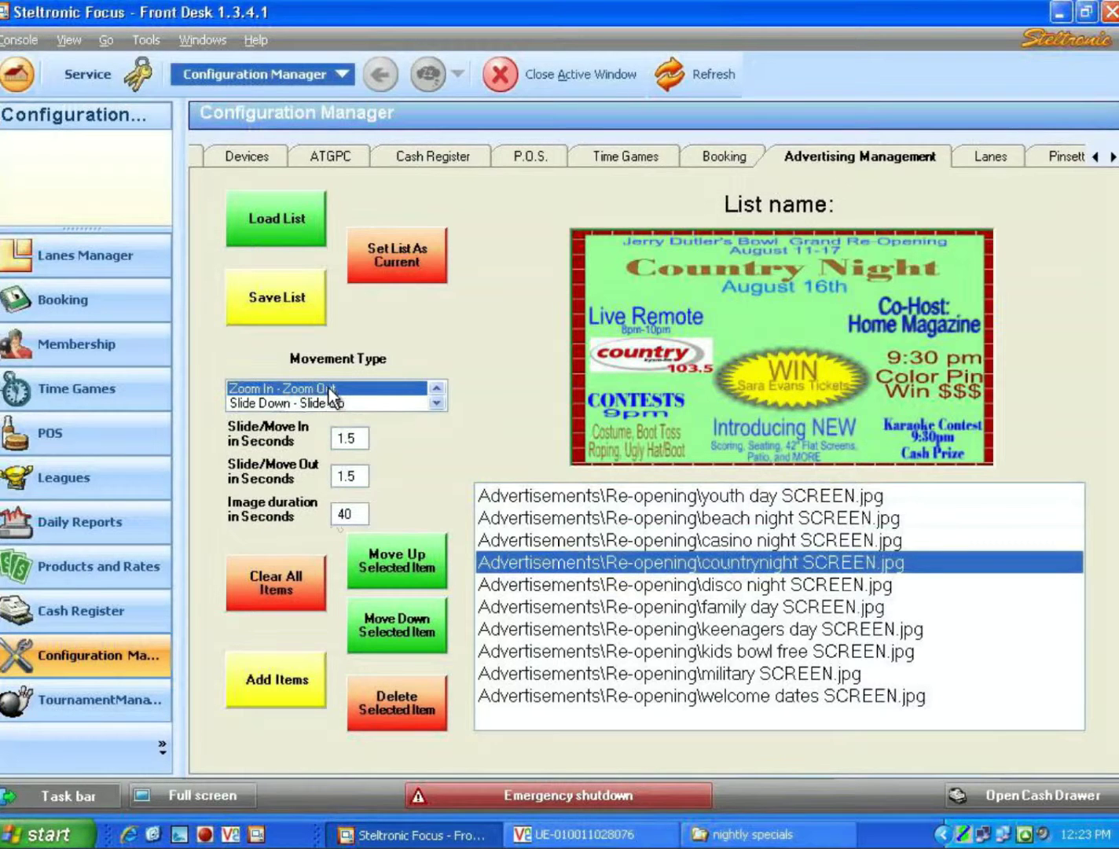
pyautogui.click(295, 301)
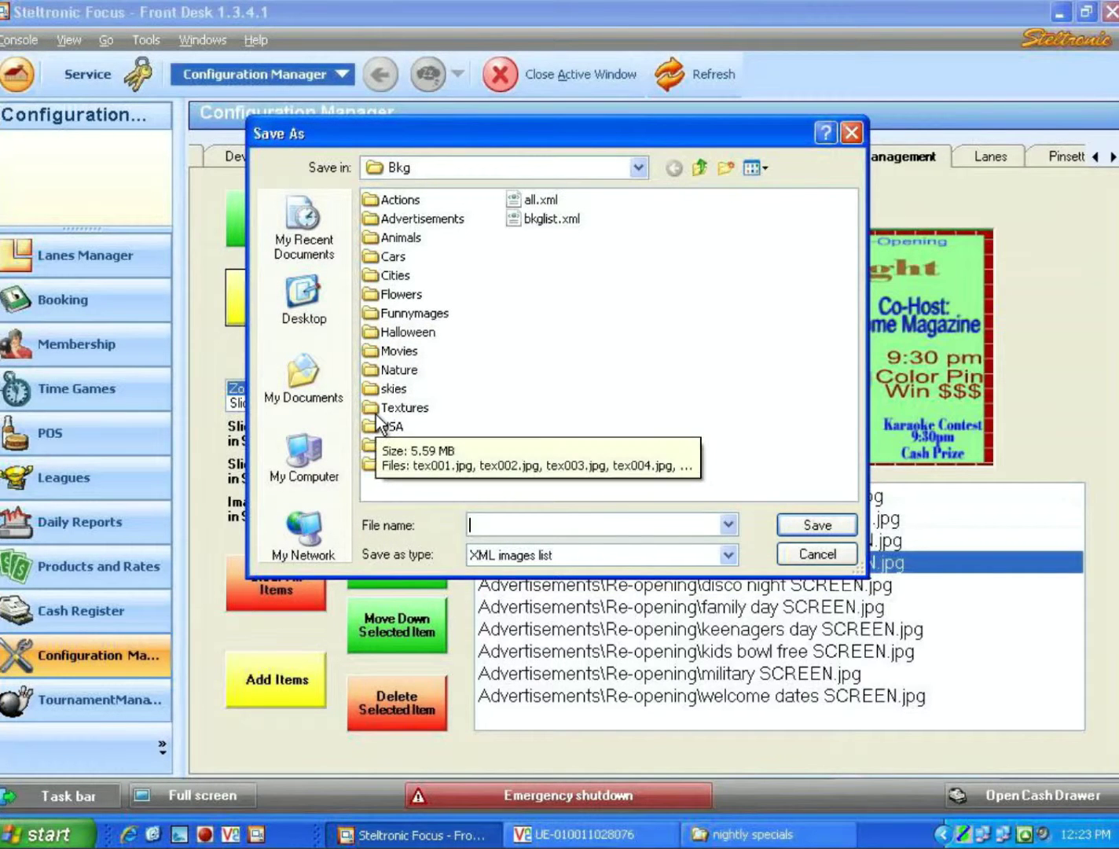
# Save the advertising list under the file name 'night'.
pyautogui.write('night')
pyautogui.click(792, 525)
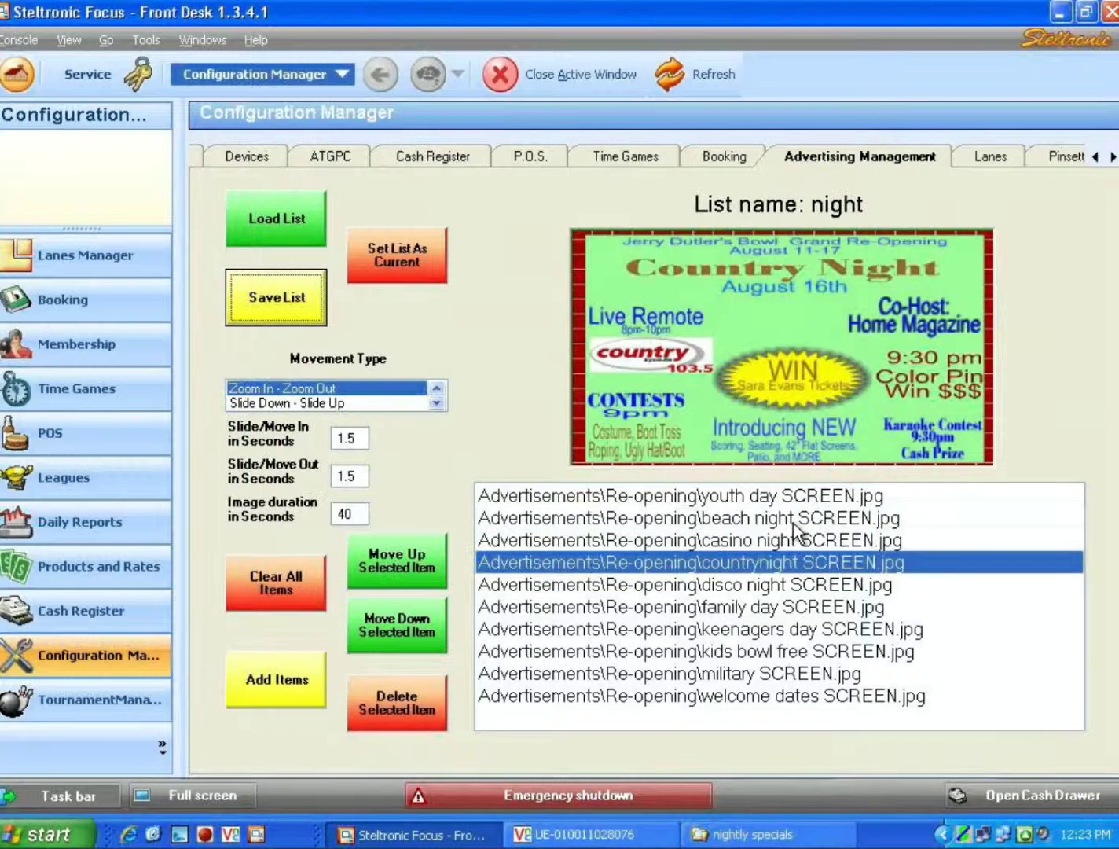
# Make the night list the current advertising list and close the configuration manager.
pyautogui.click(401, 250)
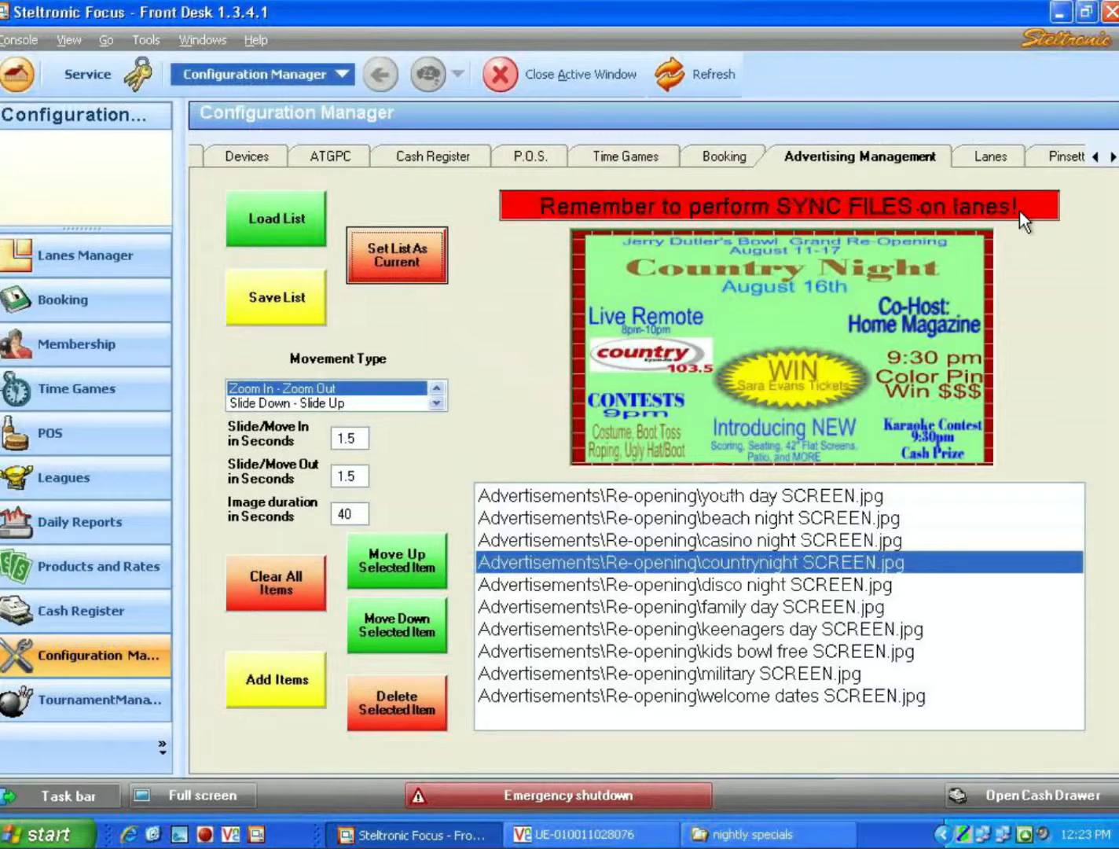
pyautogui.click(541, 70)
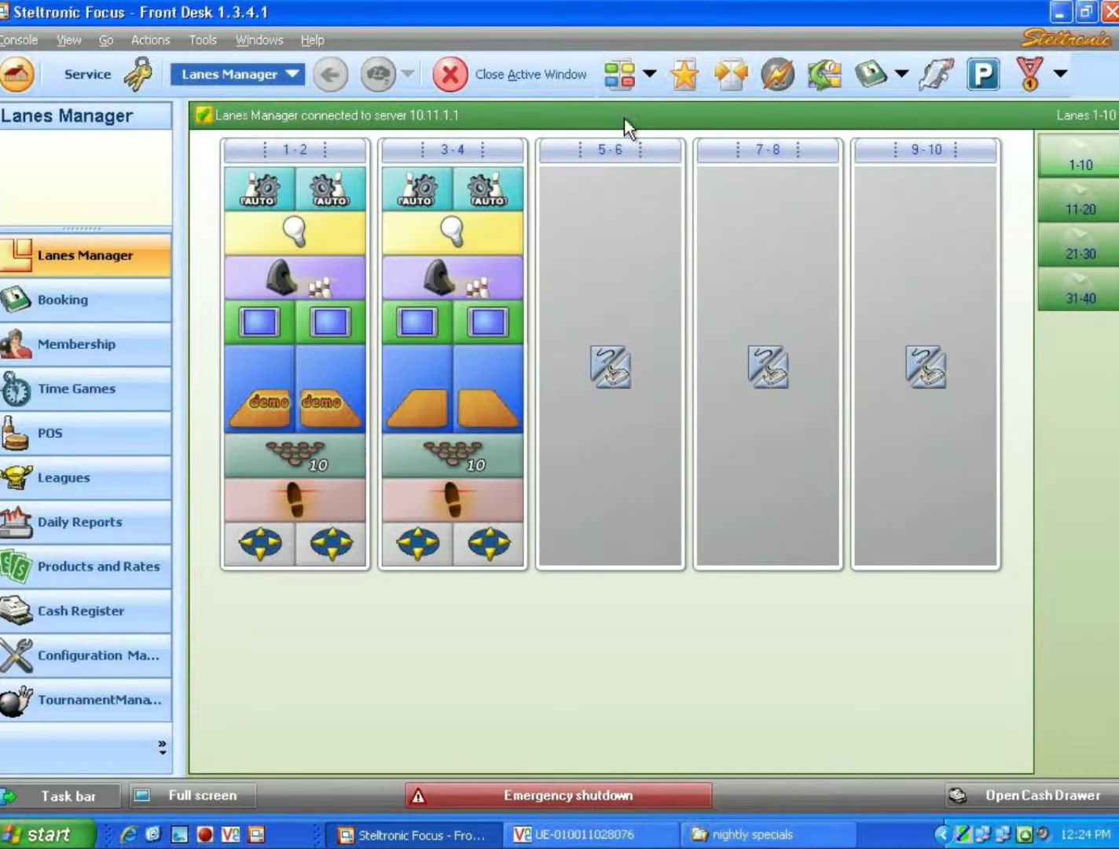
# Start a file sync to the lanes from Pair Settings and confirm the sync and lane reboot.
pyautogui.click(622, 76)
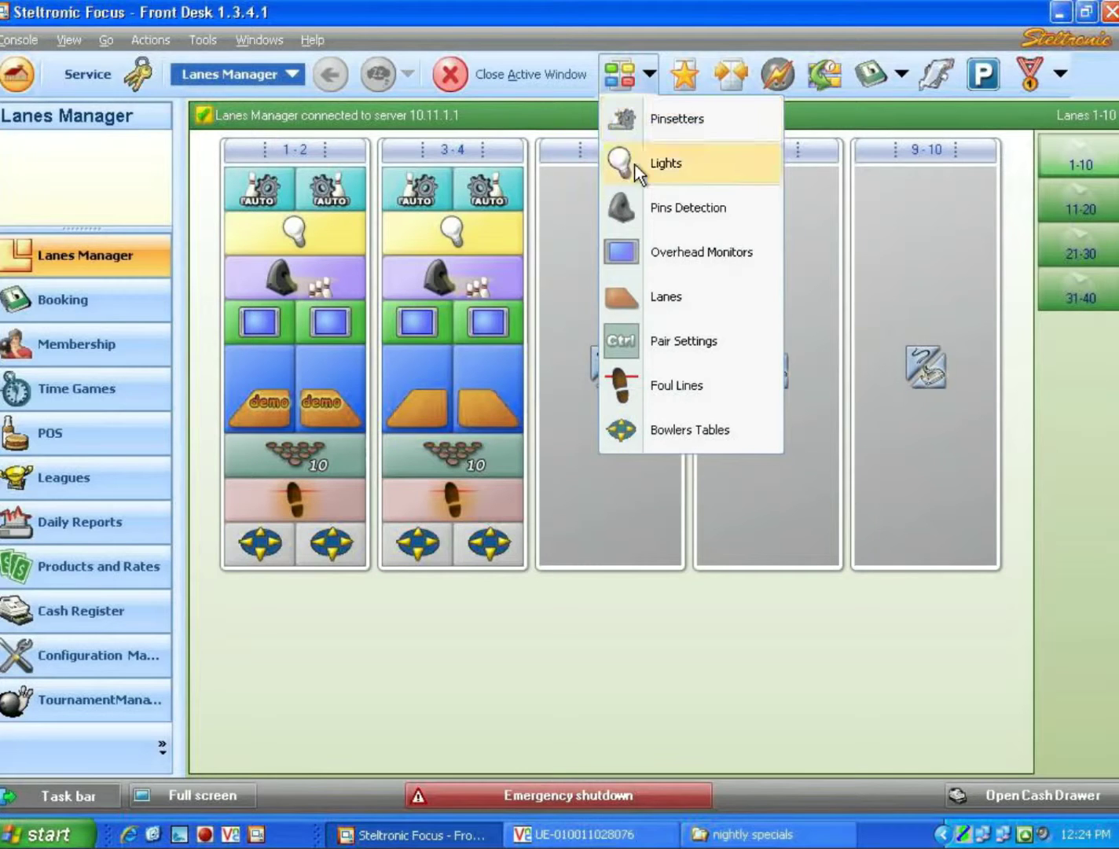
pyautogui.click(645, 340)
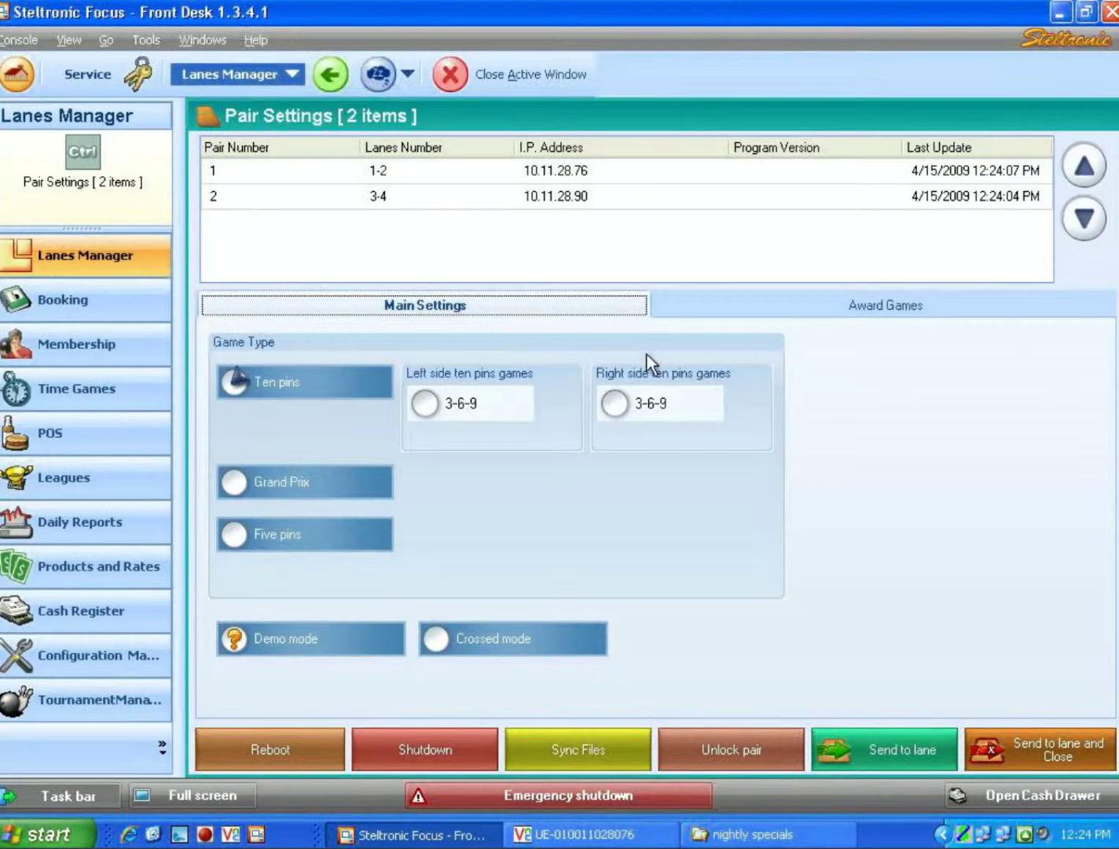
pyautogui.click(599, 750)
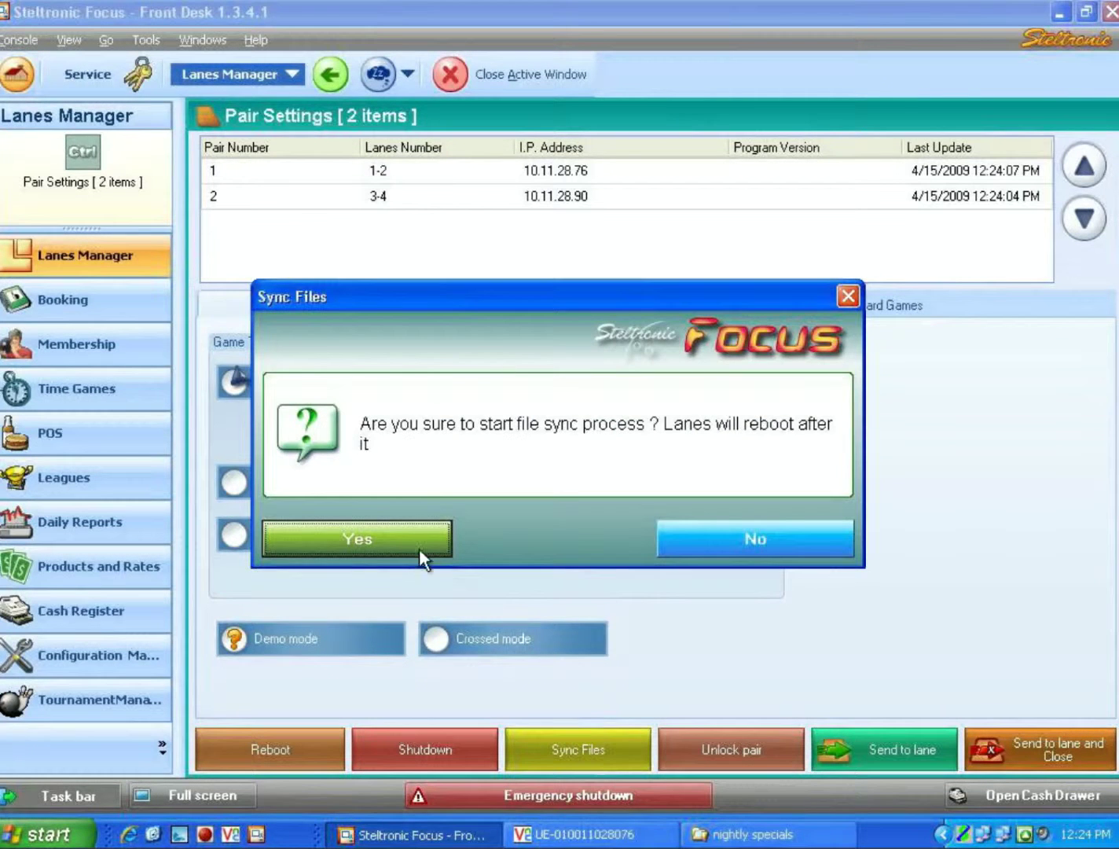
pyautogui.click(401, 538)
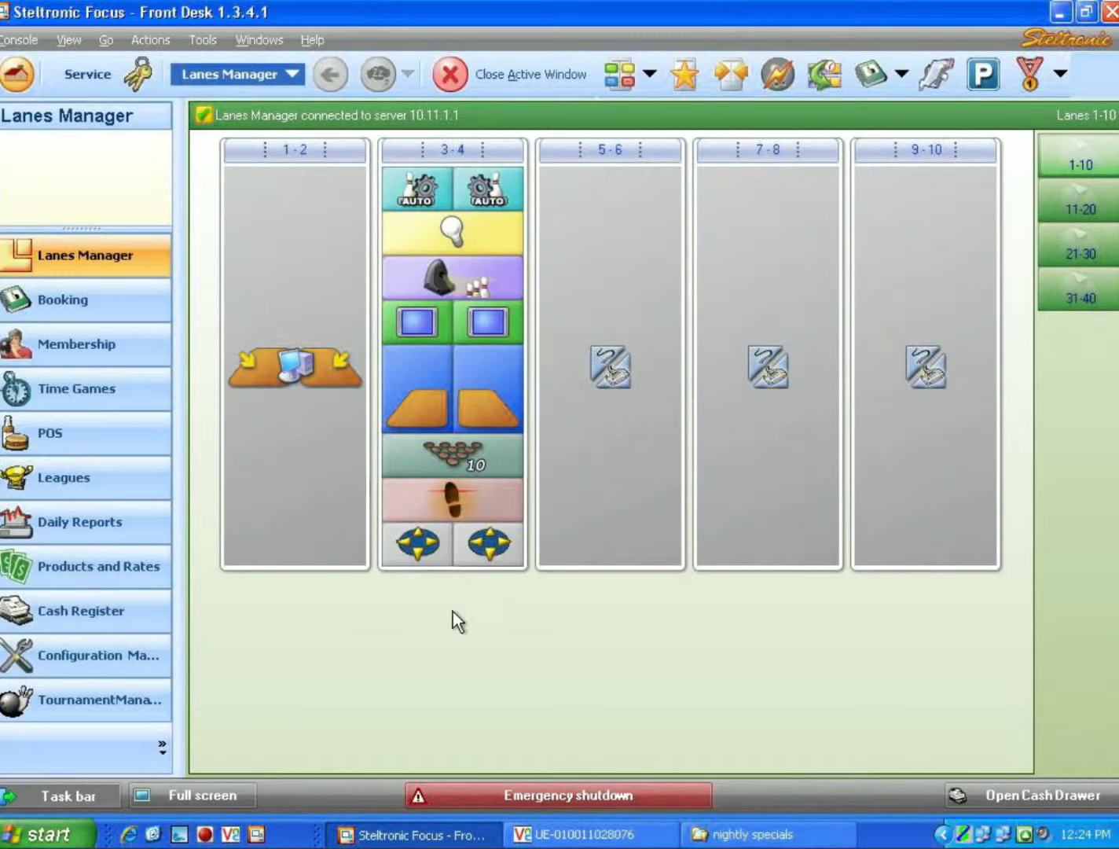
# Check the lane computer's FILESYNC progress, then minimize its view and the front desk window.
pyautogui.click(555, 835)
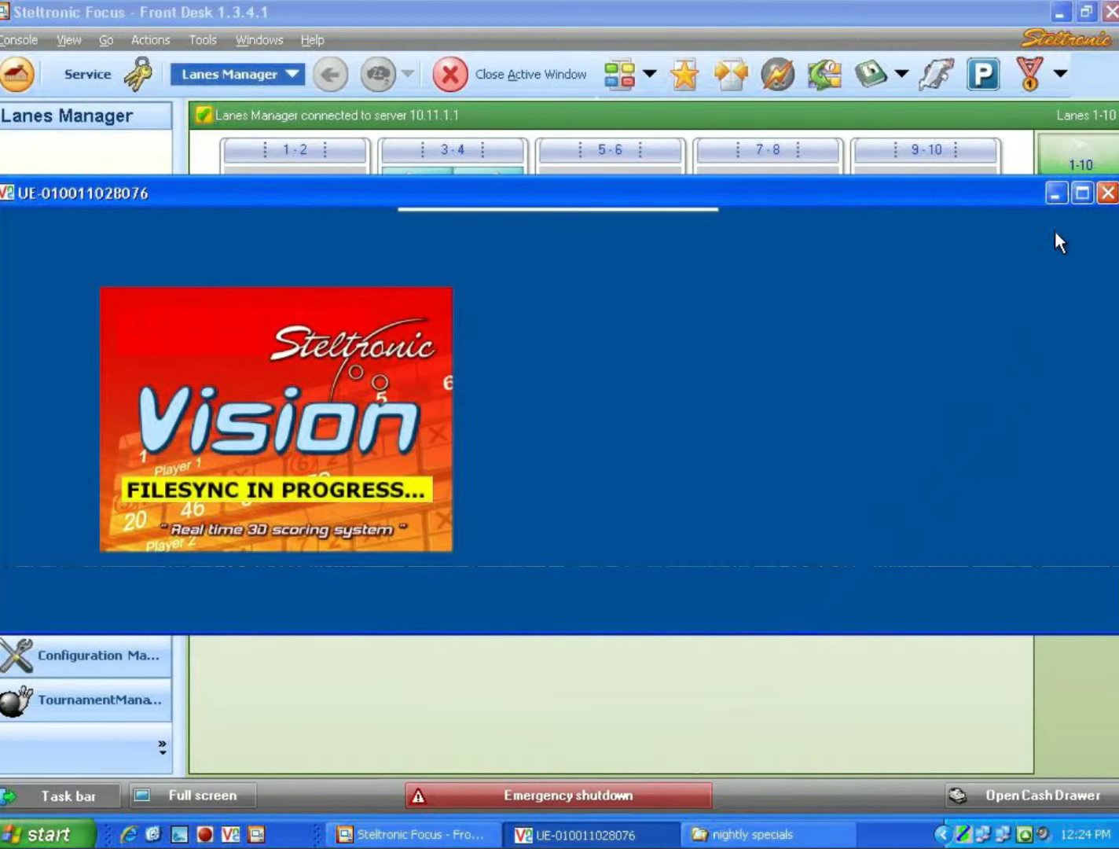
pyautogui.click(1056, 193)
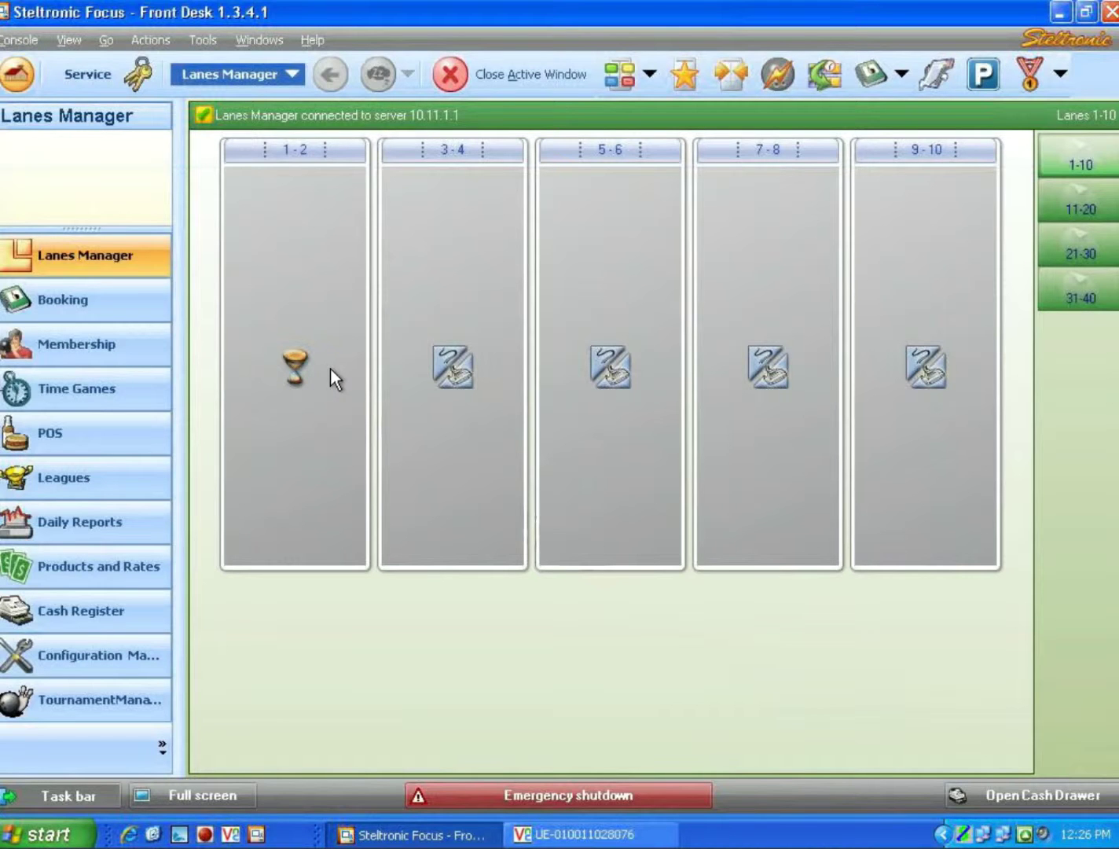
pyautogui.click(1060, 12)
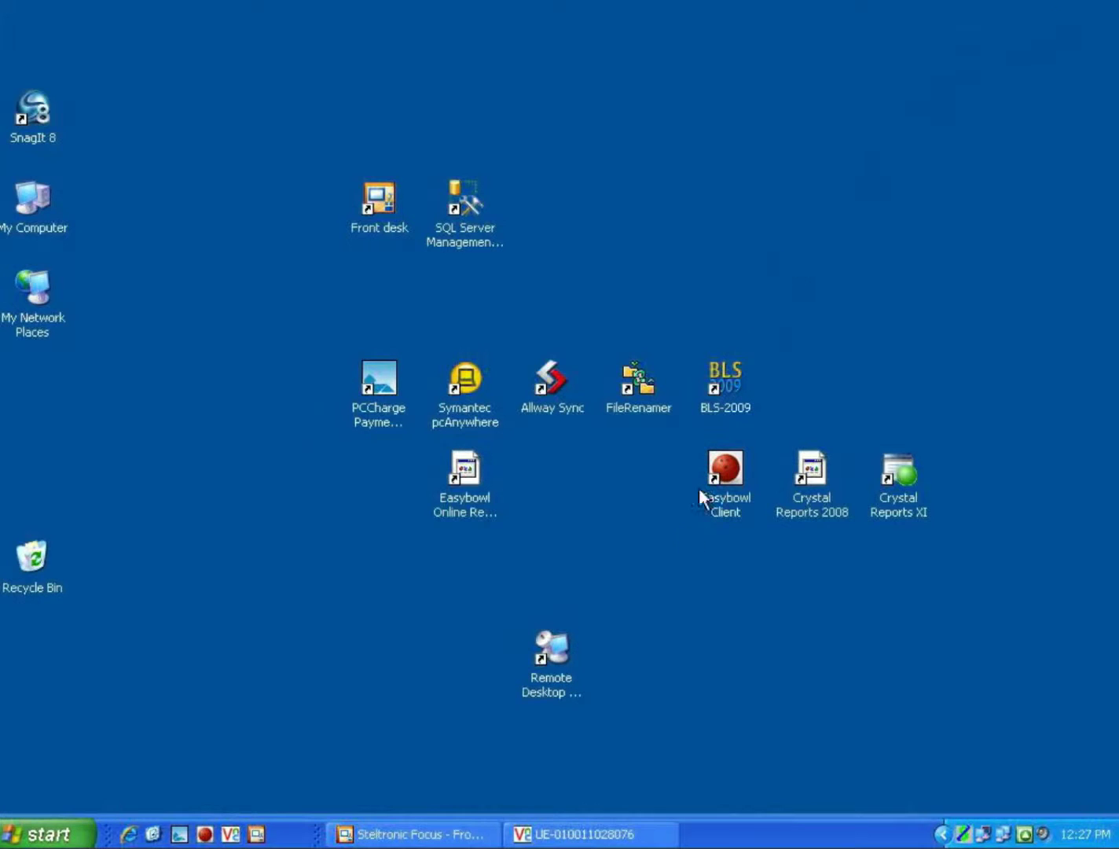
# Restore the lane computer's VNC window showing the Youth Day flyer, then open the Start button's context menu.
pyautogui.click(617, 836)
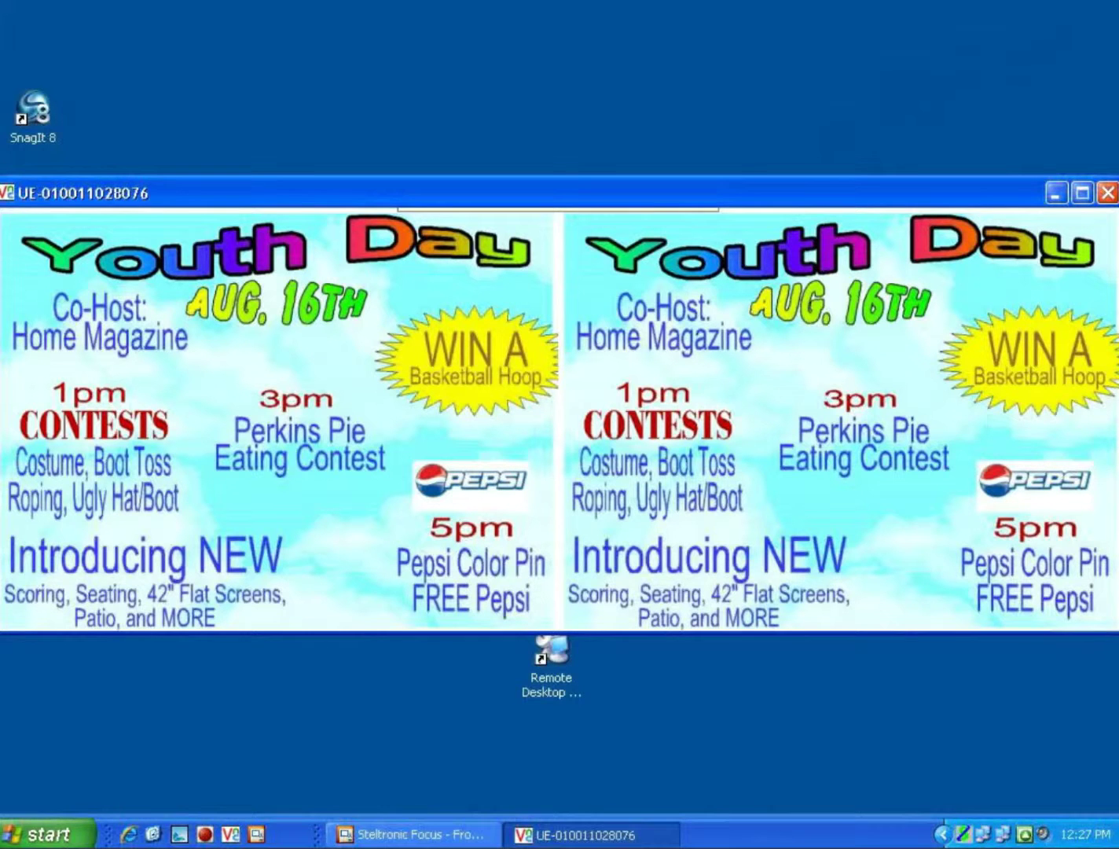
pyautogui.click(48, 837)
pyautogui.rightClick(47, 837)
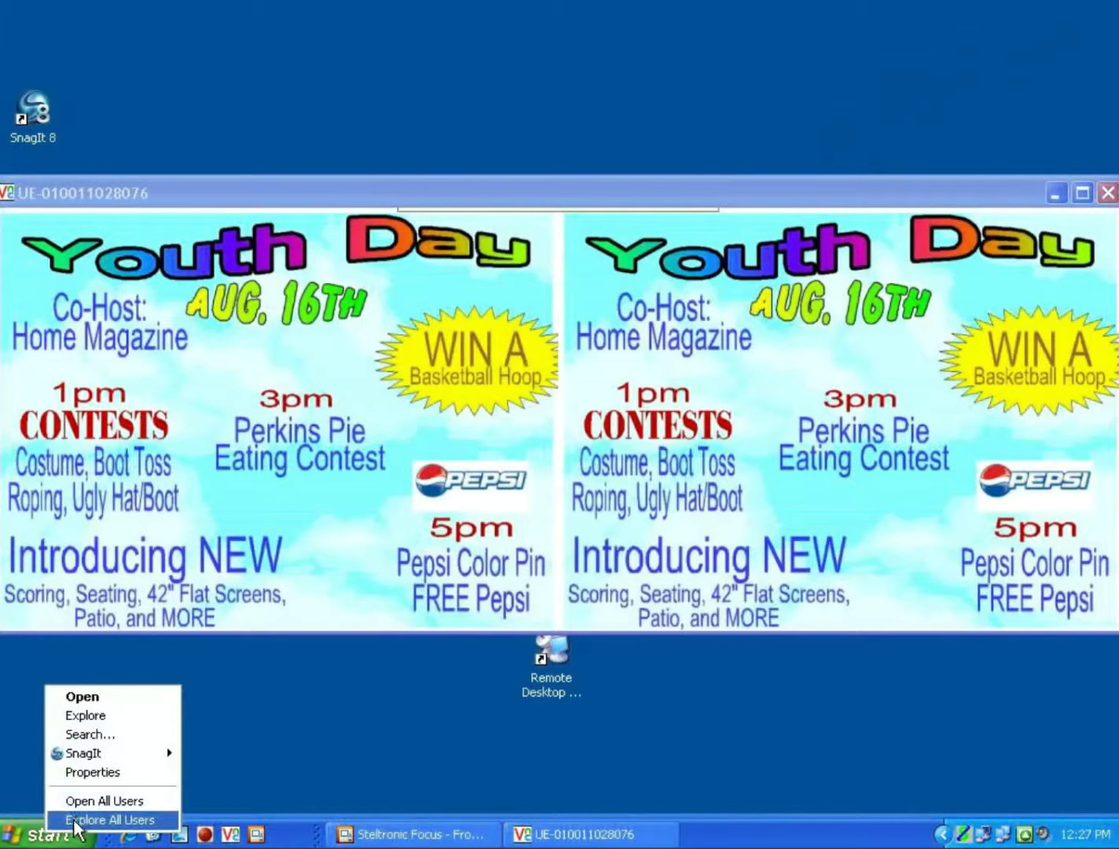
# Explore All Users to Program Files\Steltronic\Vision\Media\Bkg\Advertisements and list it in Details view.
pyautogui.click(77, 819)
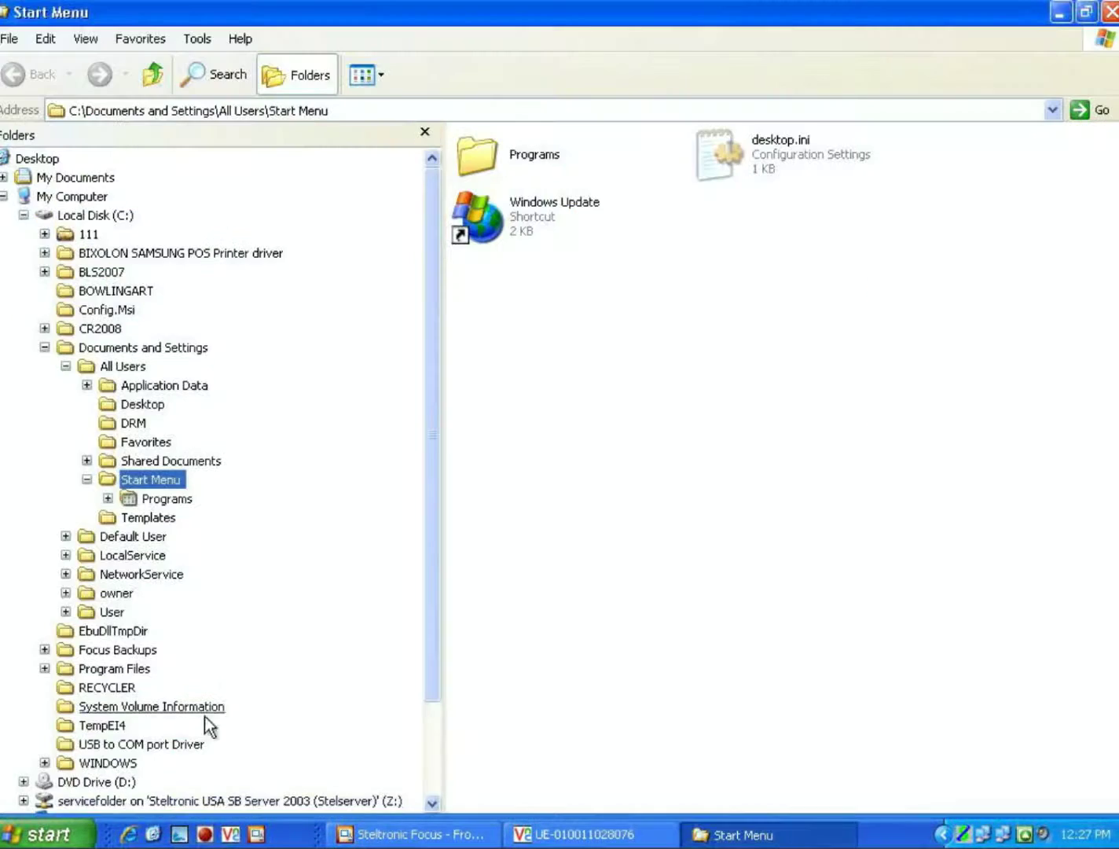
pyautogui.moveTo(432, 533); pyautogui.dragTo(431, 665)
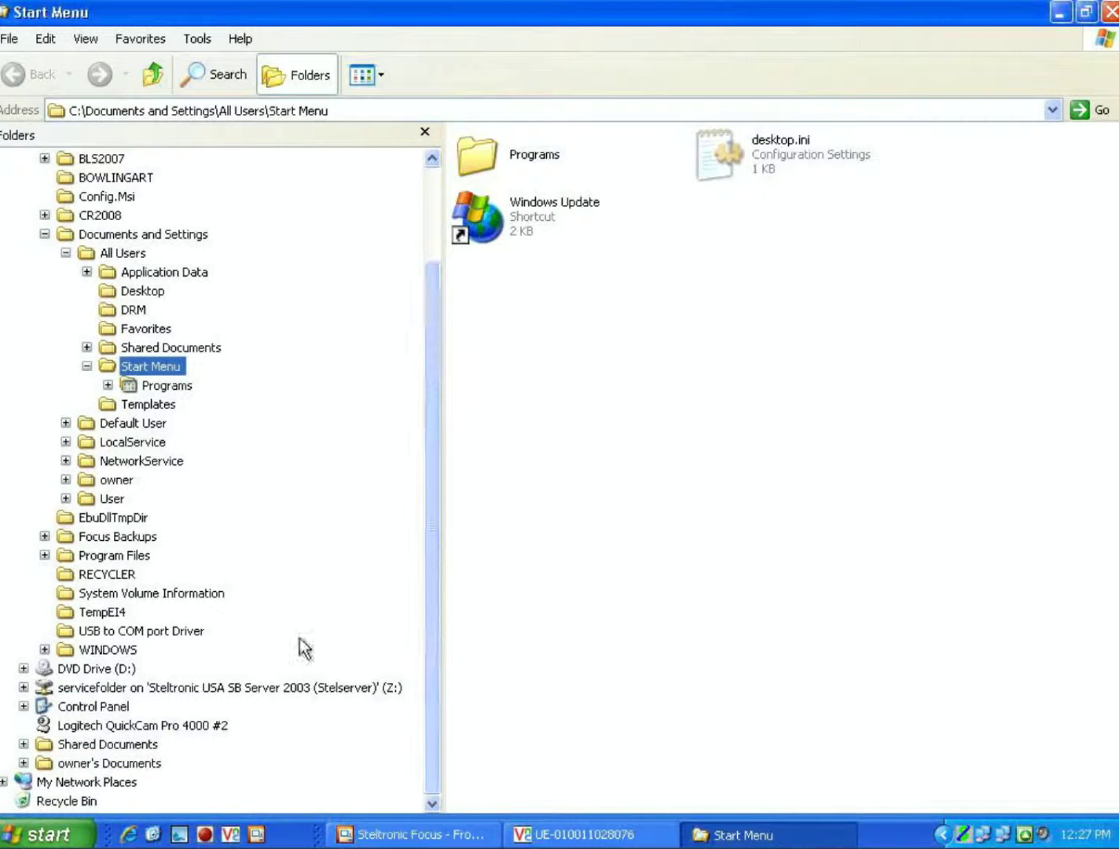
pyautogui.click(112, 555)
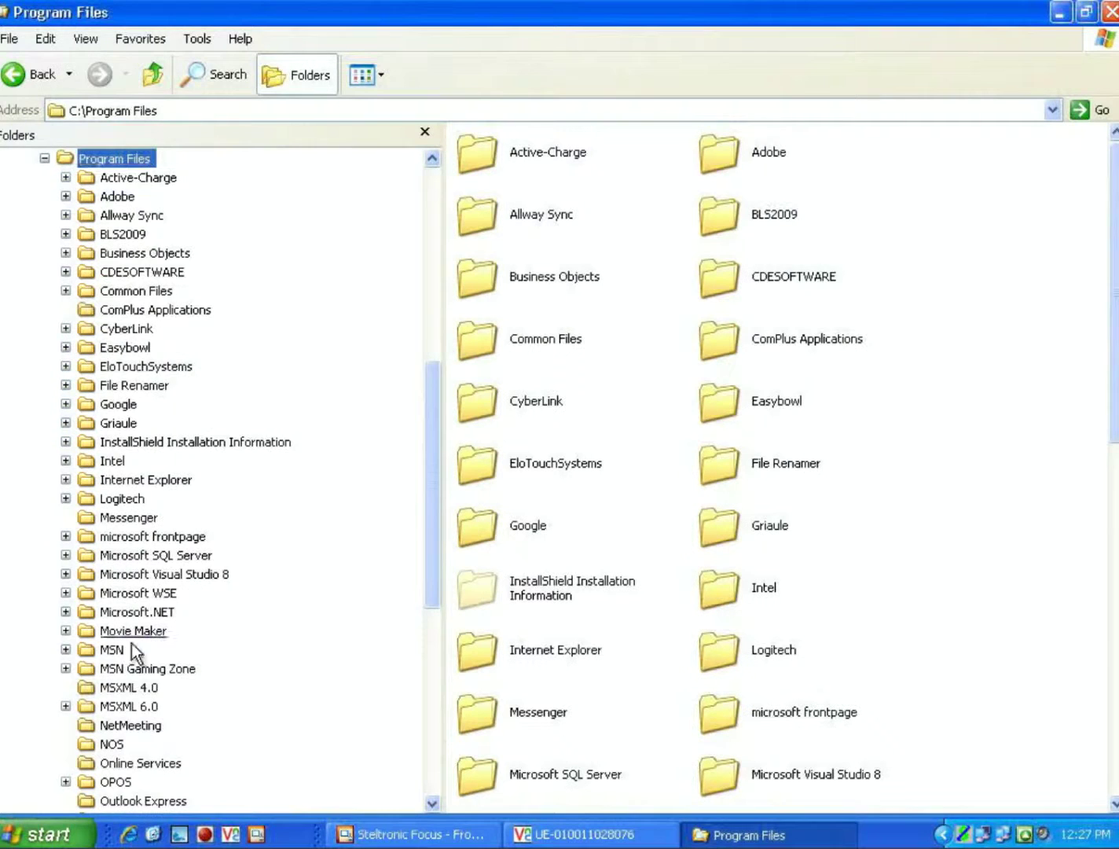
pyautogui.scroll(-4, 136, 727)
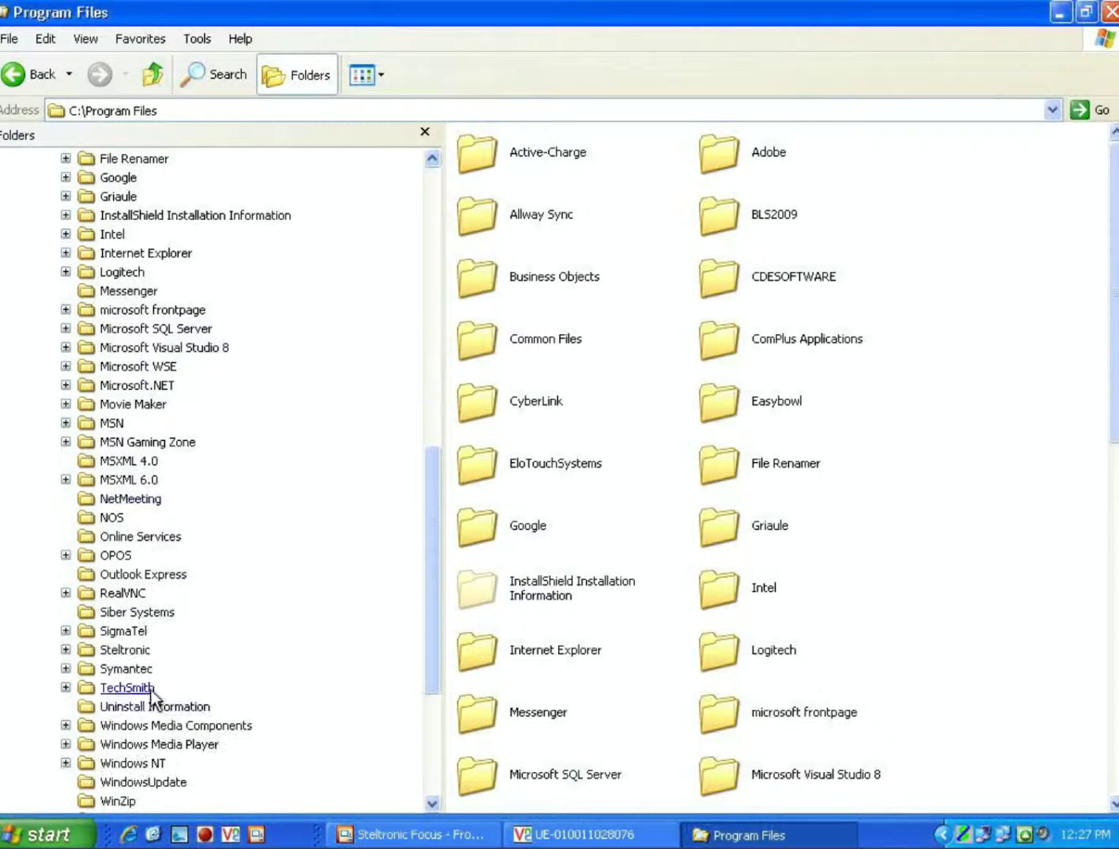
pyautogui.click(140, 651)
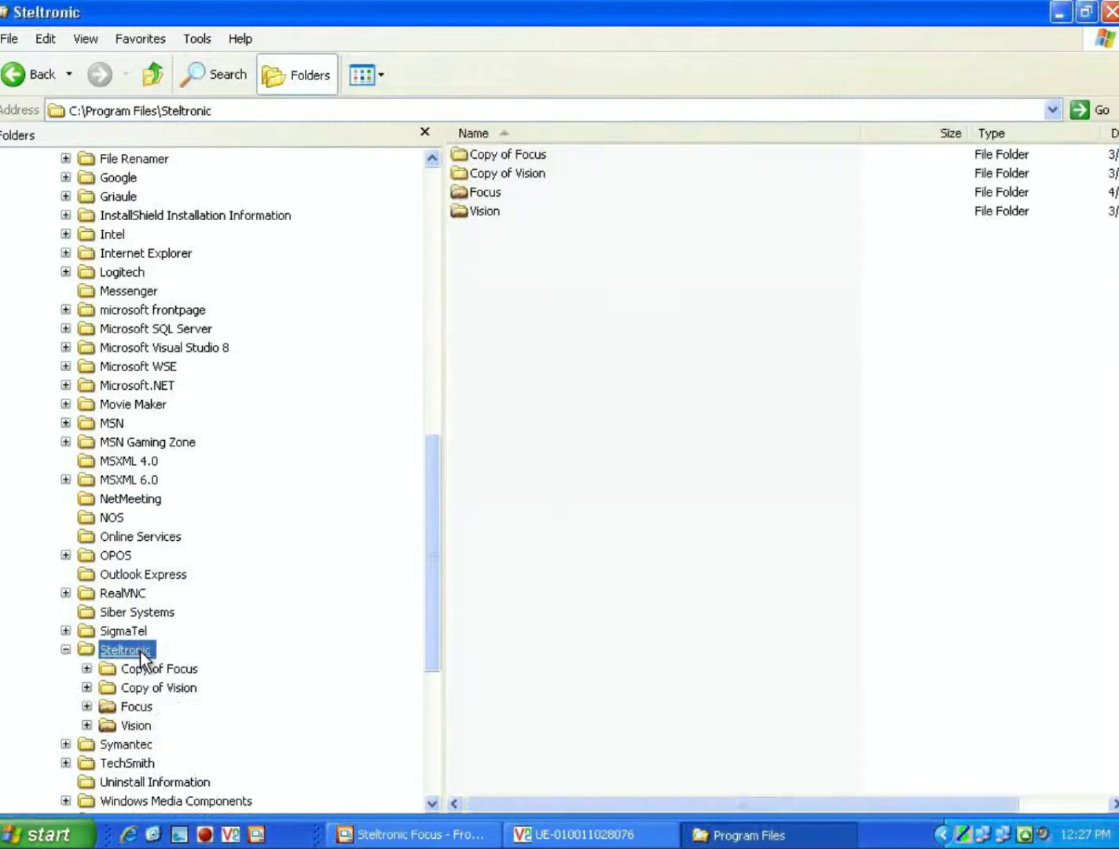
pyautogui.click(138, 725)
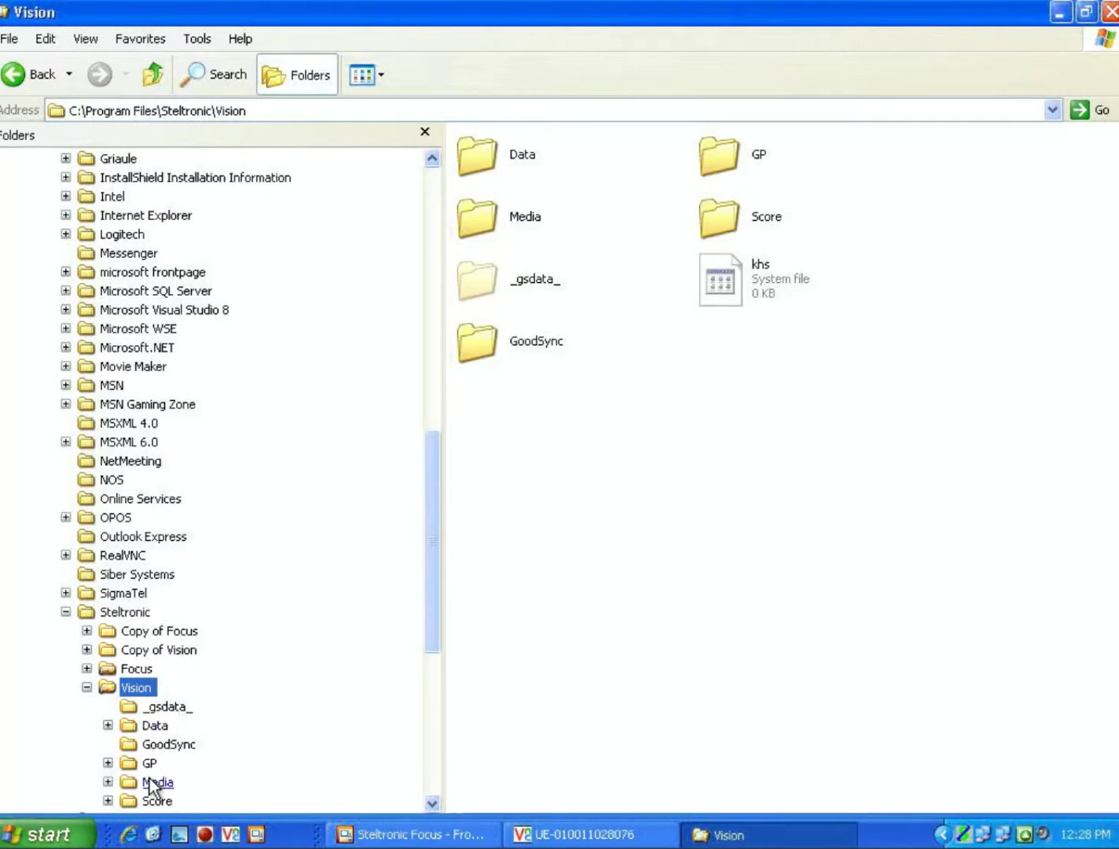
pyautogui.click(156, 780)
pyautogui.click(171, 725)
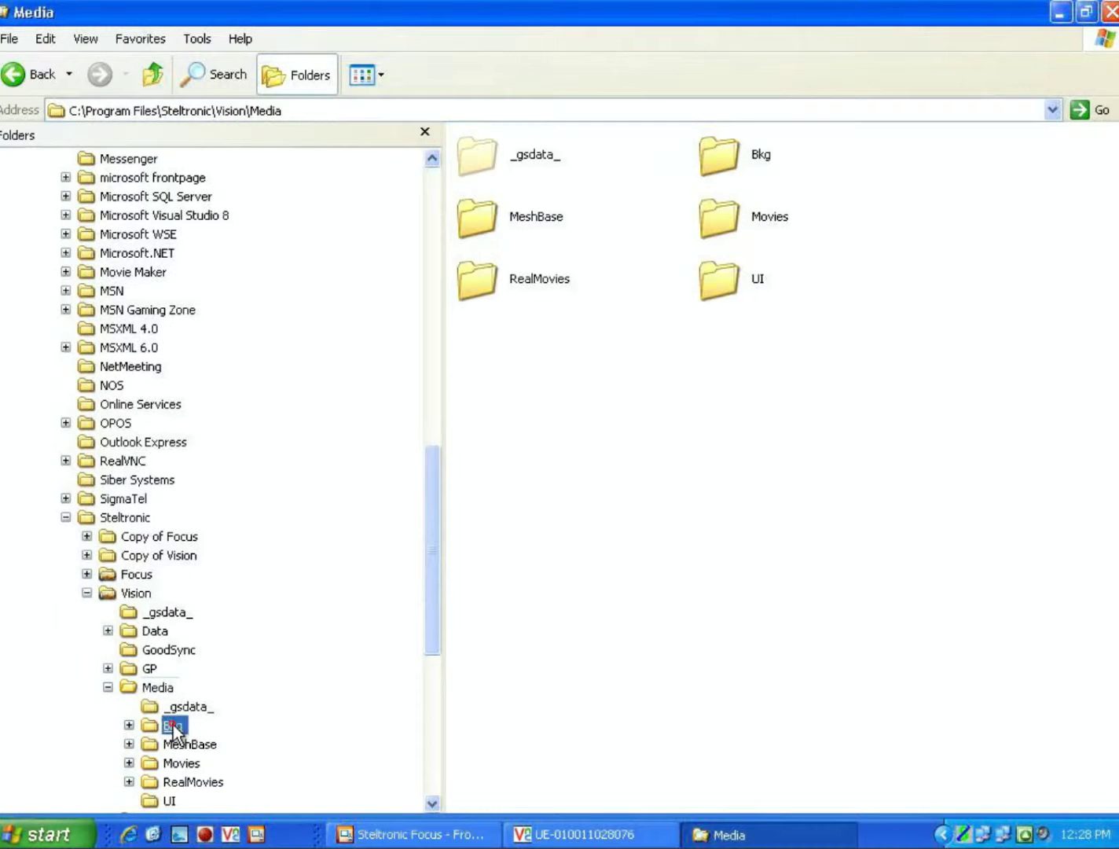
pyautogui.doubleClick(498, 175)
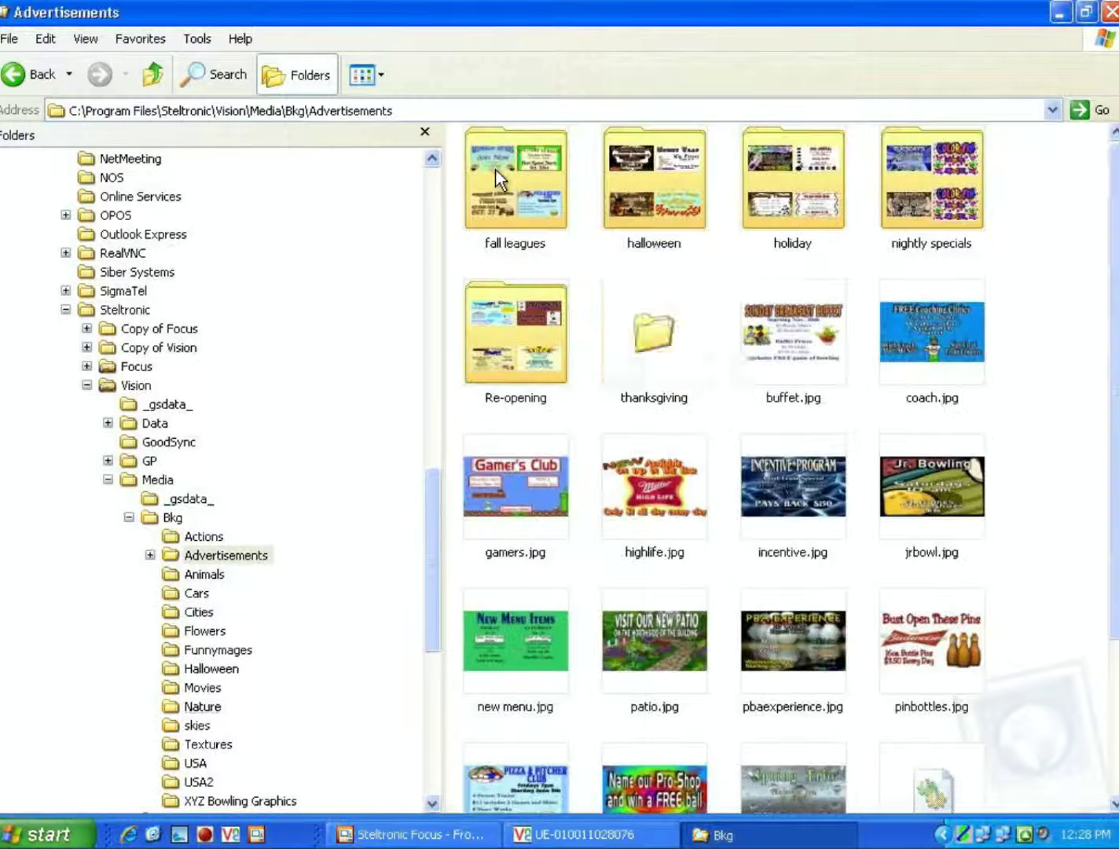
pyautogui.click(382, 75)
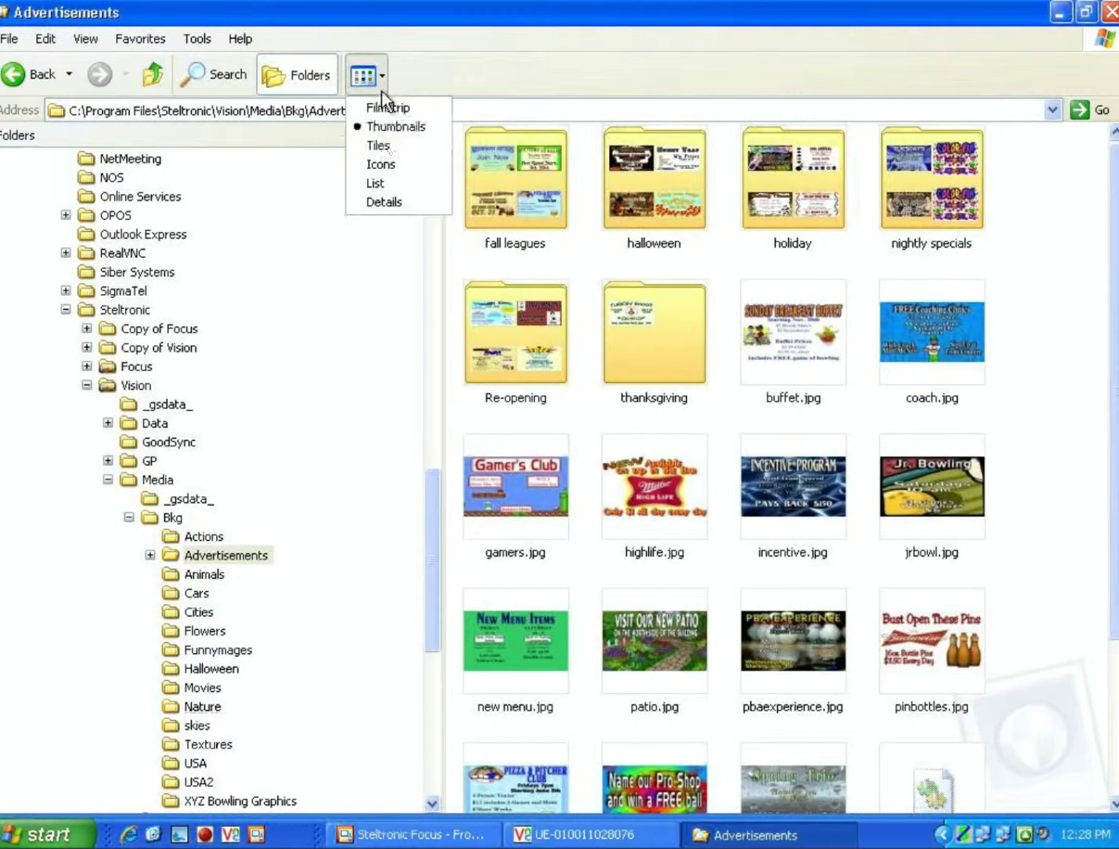
pyautogui.click(383, 202)
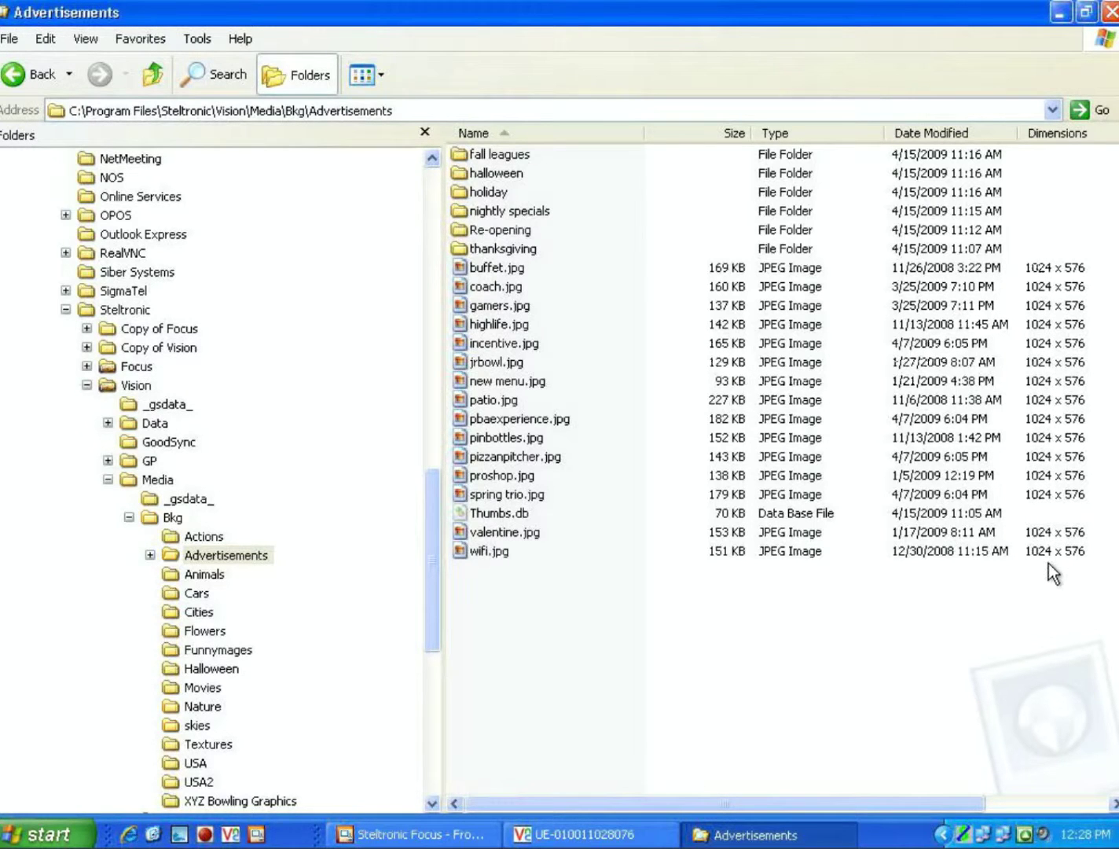
# Review the fall leagues ad folder in Details view, then minimize Explorer.
pyautogui.click(149, 555)
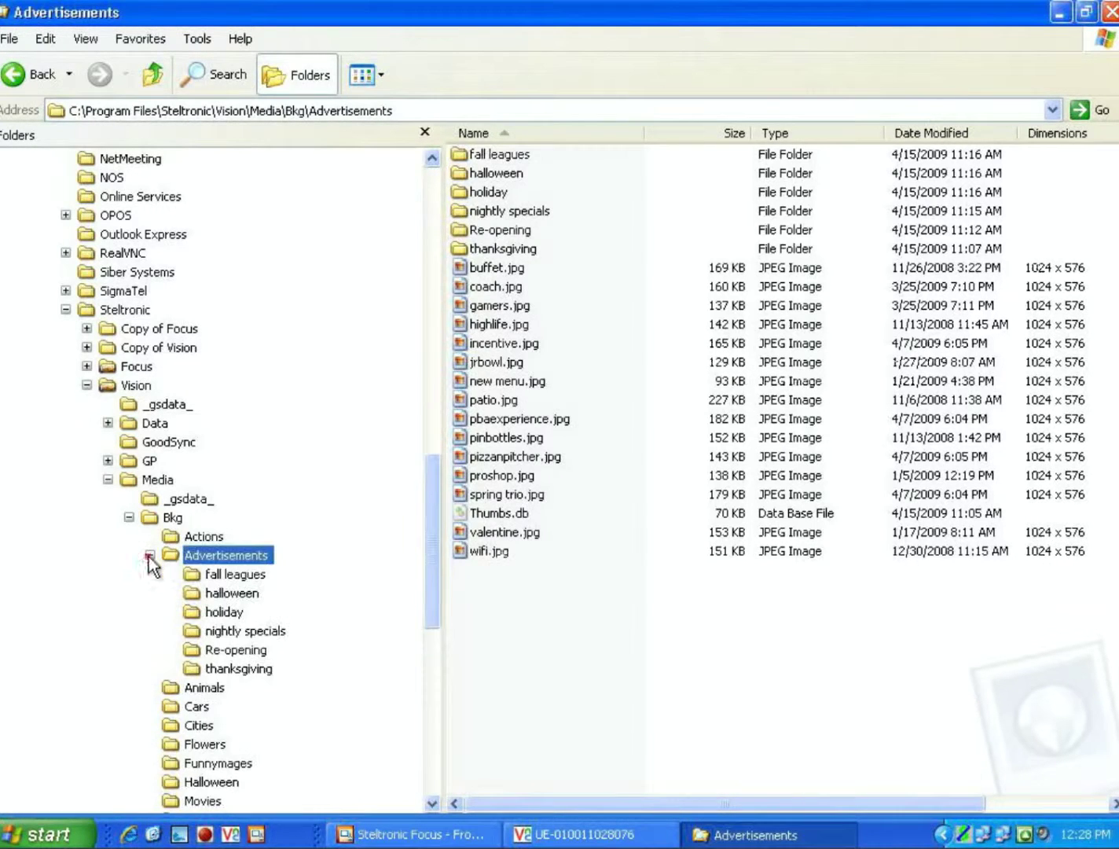
pyautogui.click(227, 575)
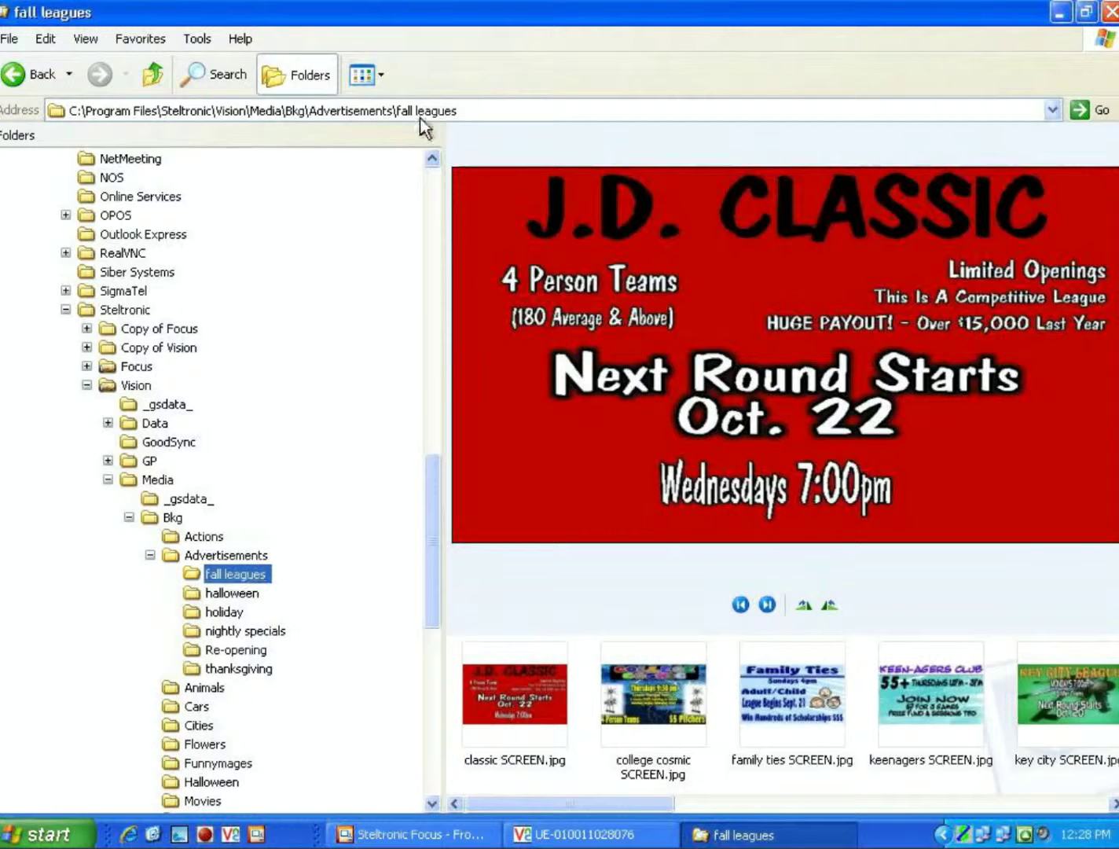
pyautogui.click(378, 77)
pyautogui.click(385, 202)
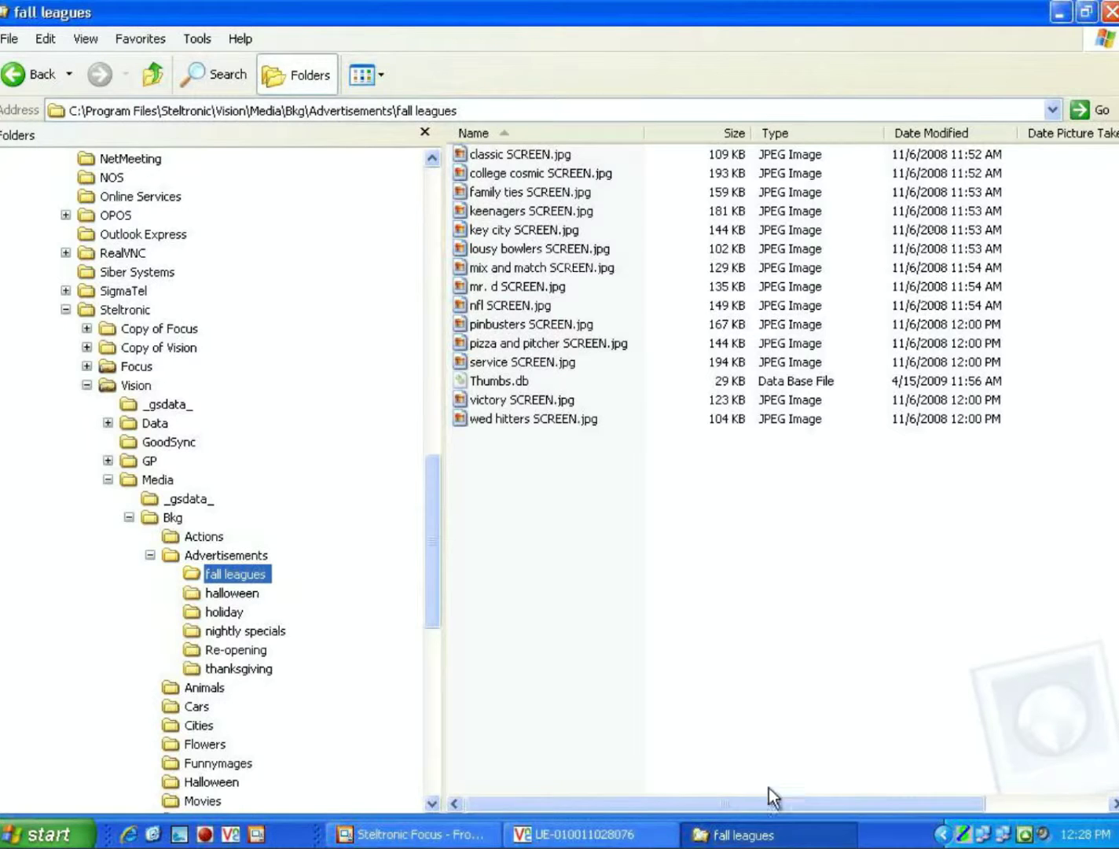
pyautogui.moveTo(778, 802); pyautogui.dragTo(888, 781)
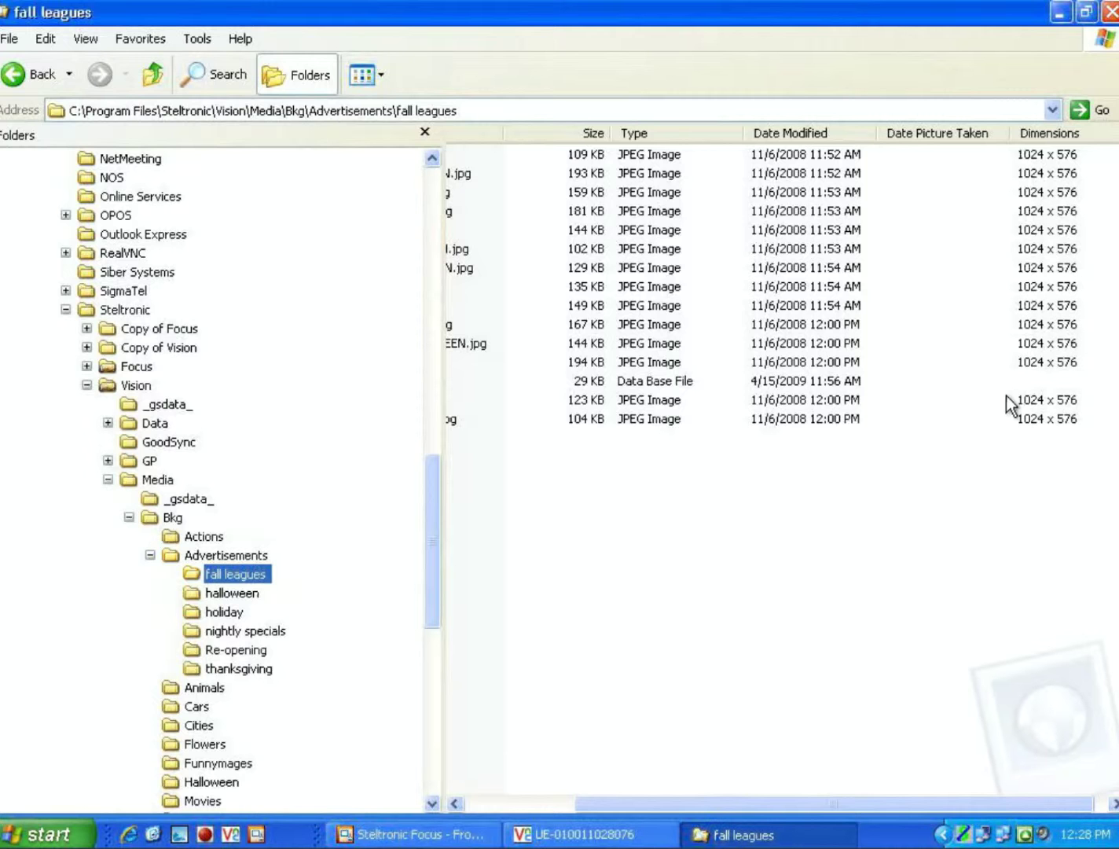
pyautogui.click(1060, 13)
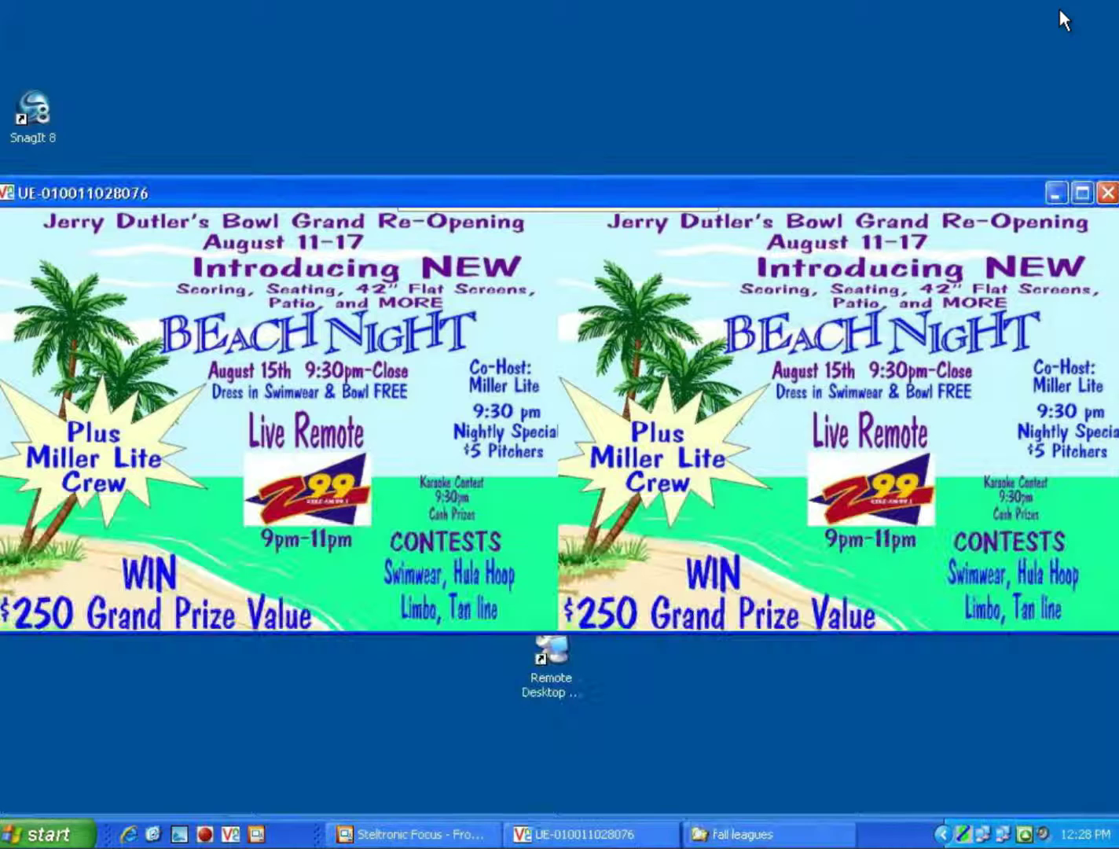